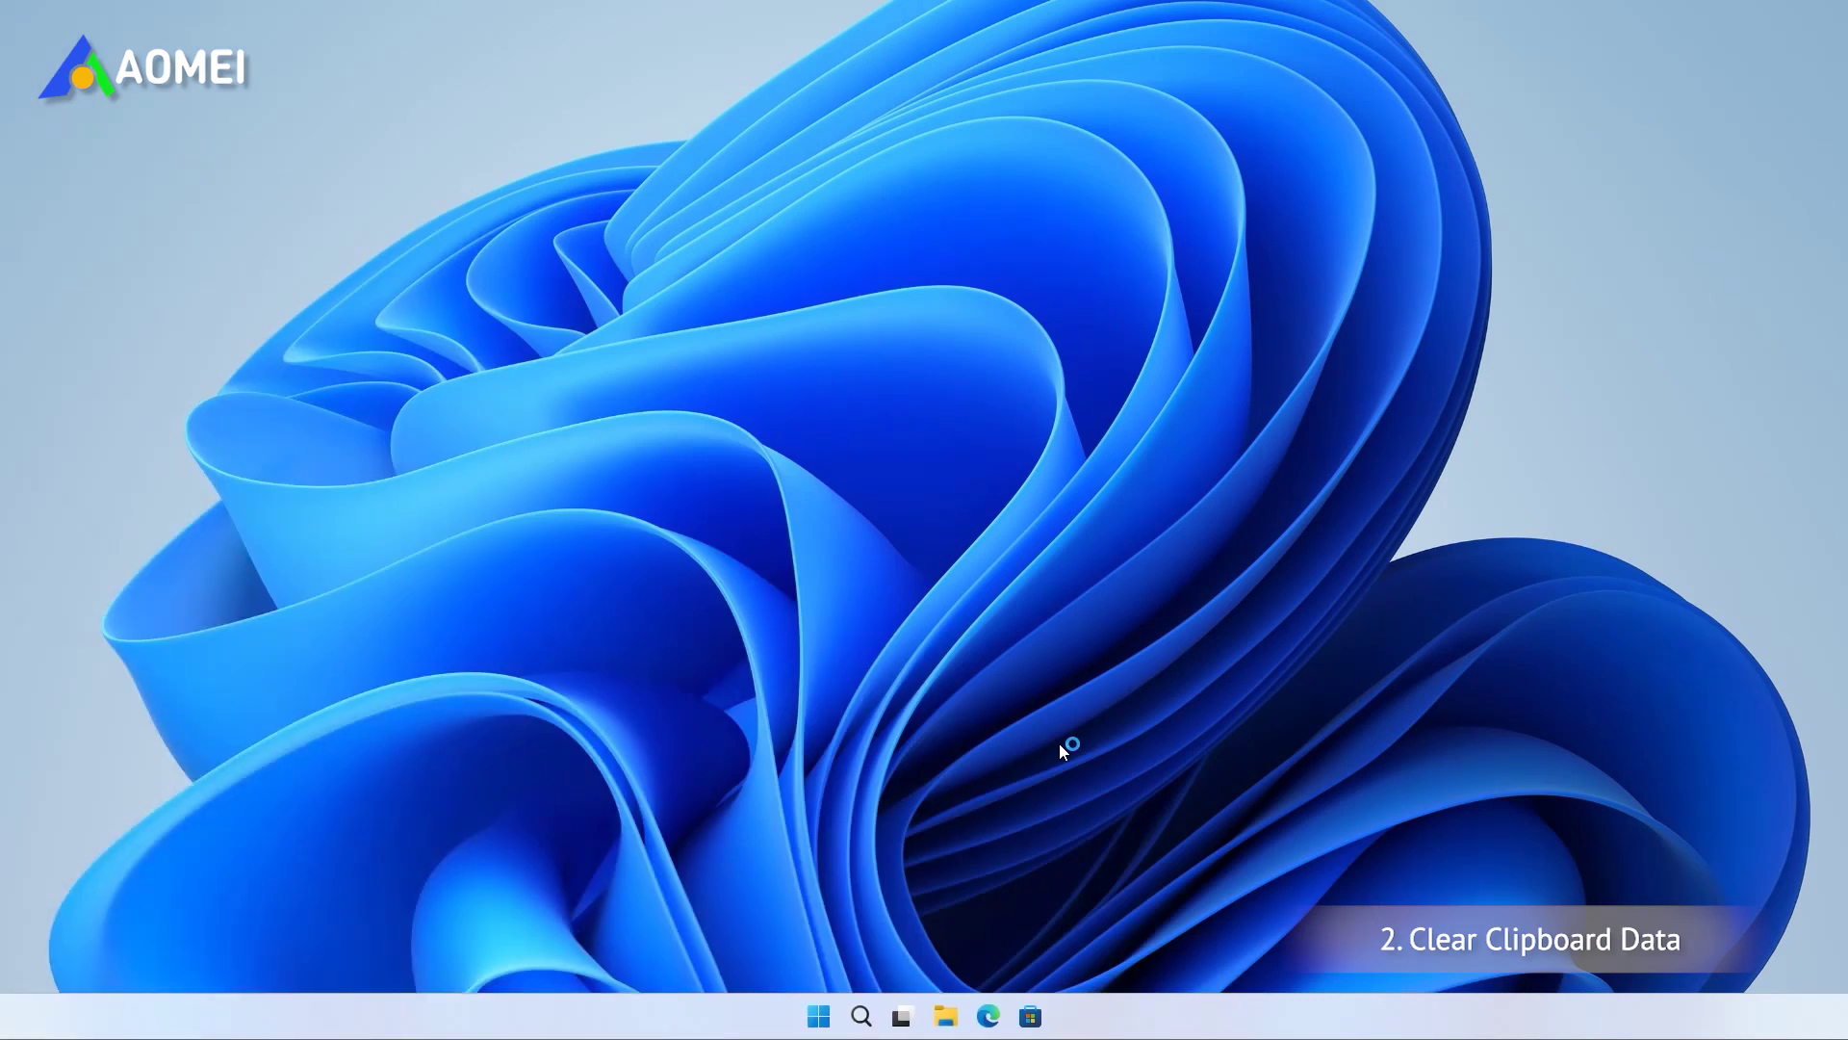
# Clear the stored clipboard data from the System > Clipboard settings page
pyautogui.rightClick(816, 1018)
pyautogui.click(819, 820)
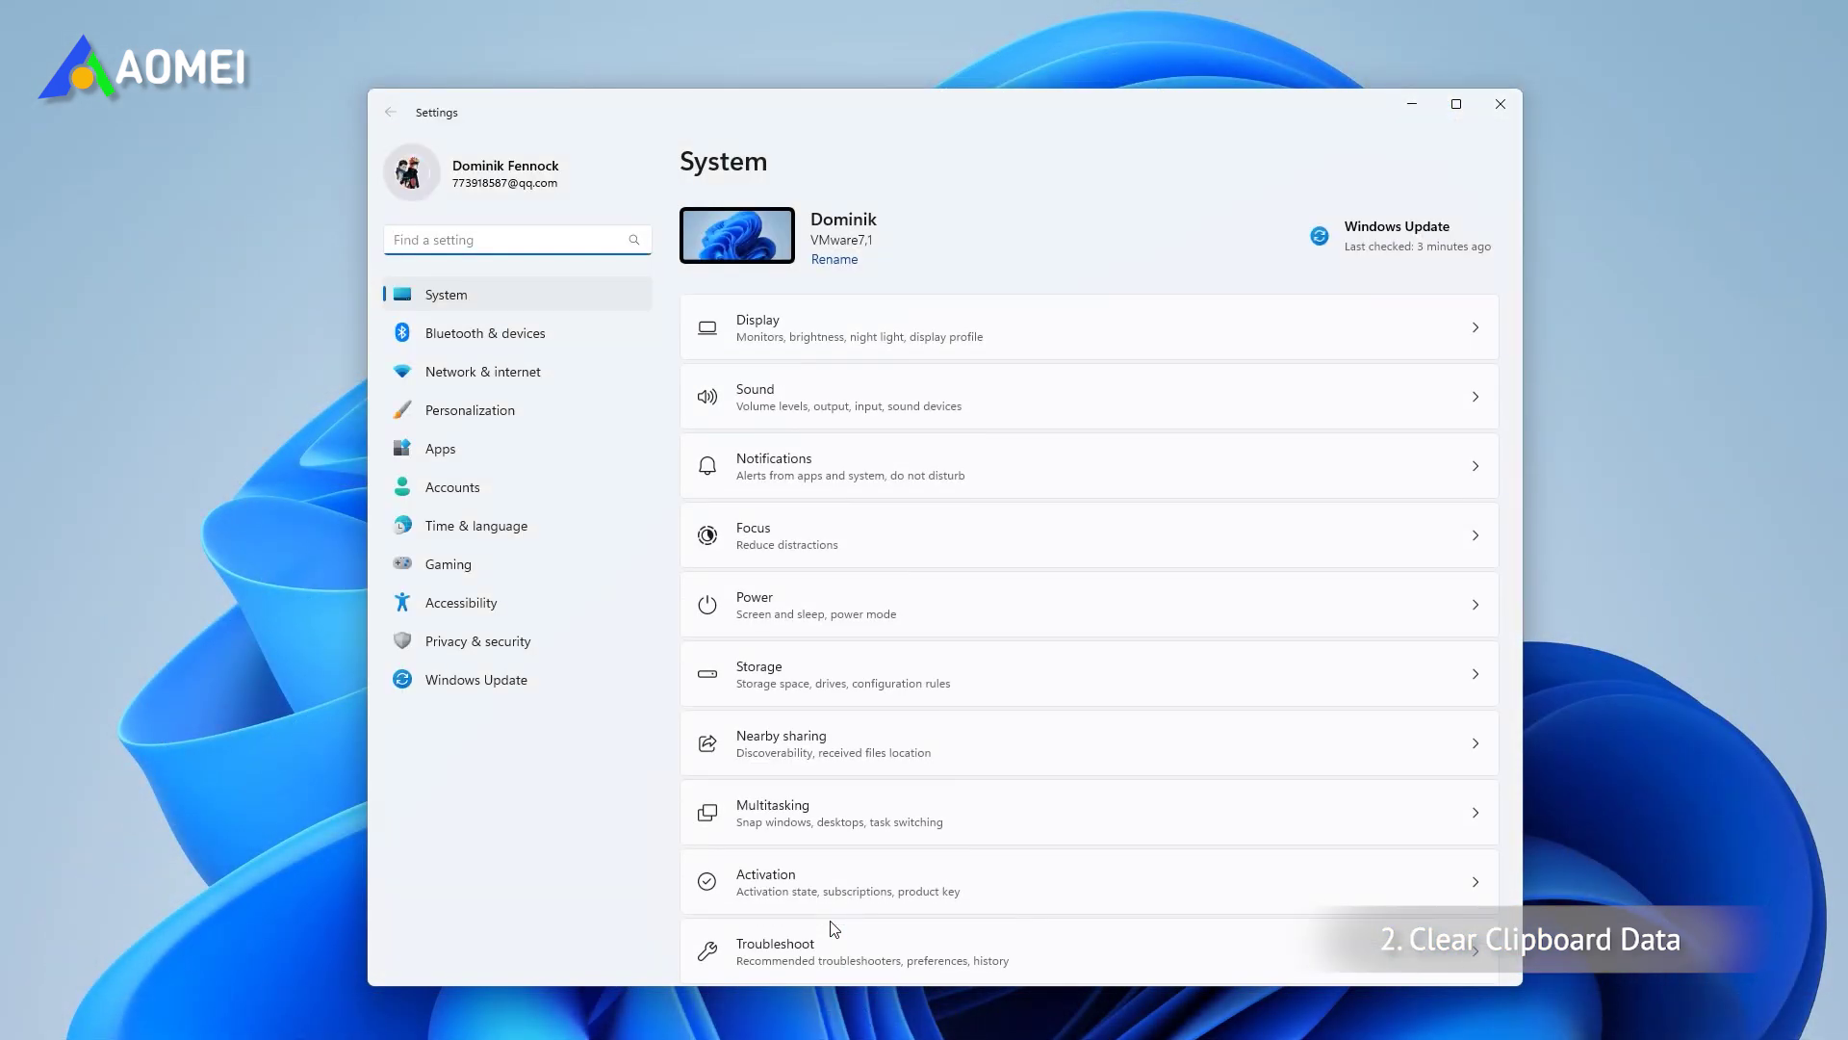
pyautogui.scroll(-4, 833, 929)
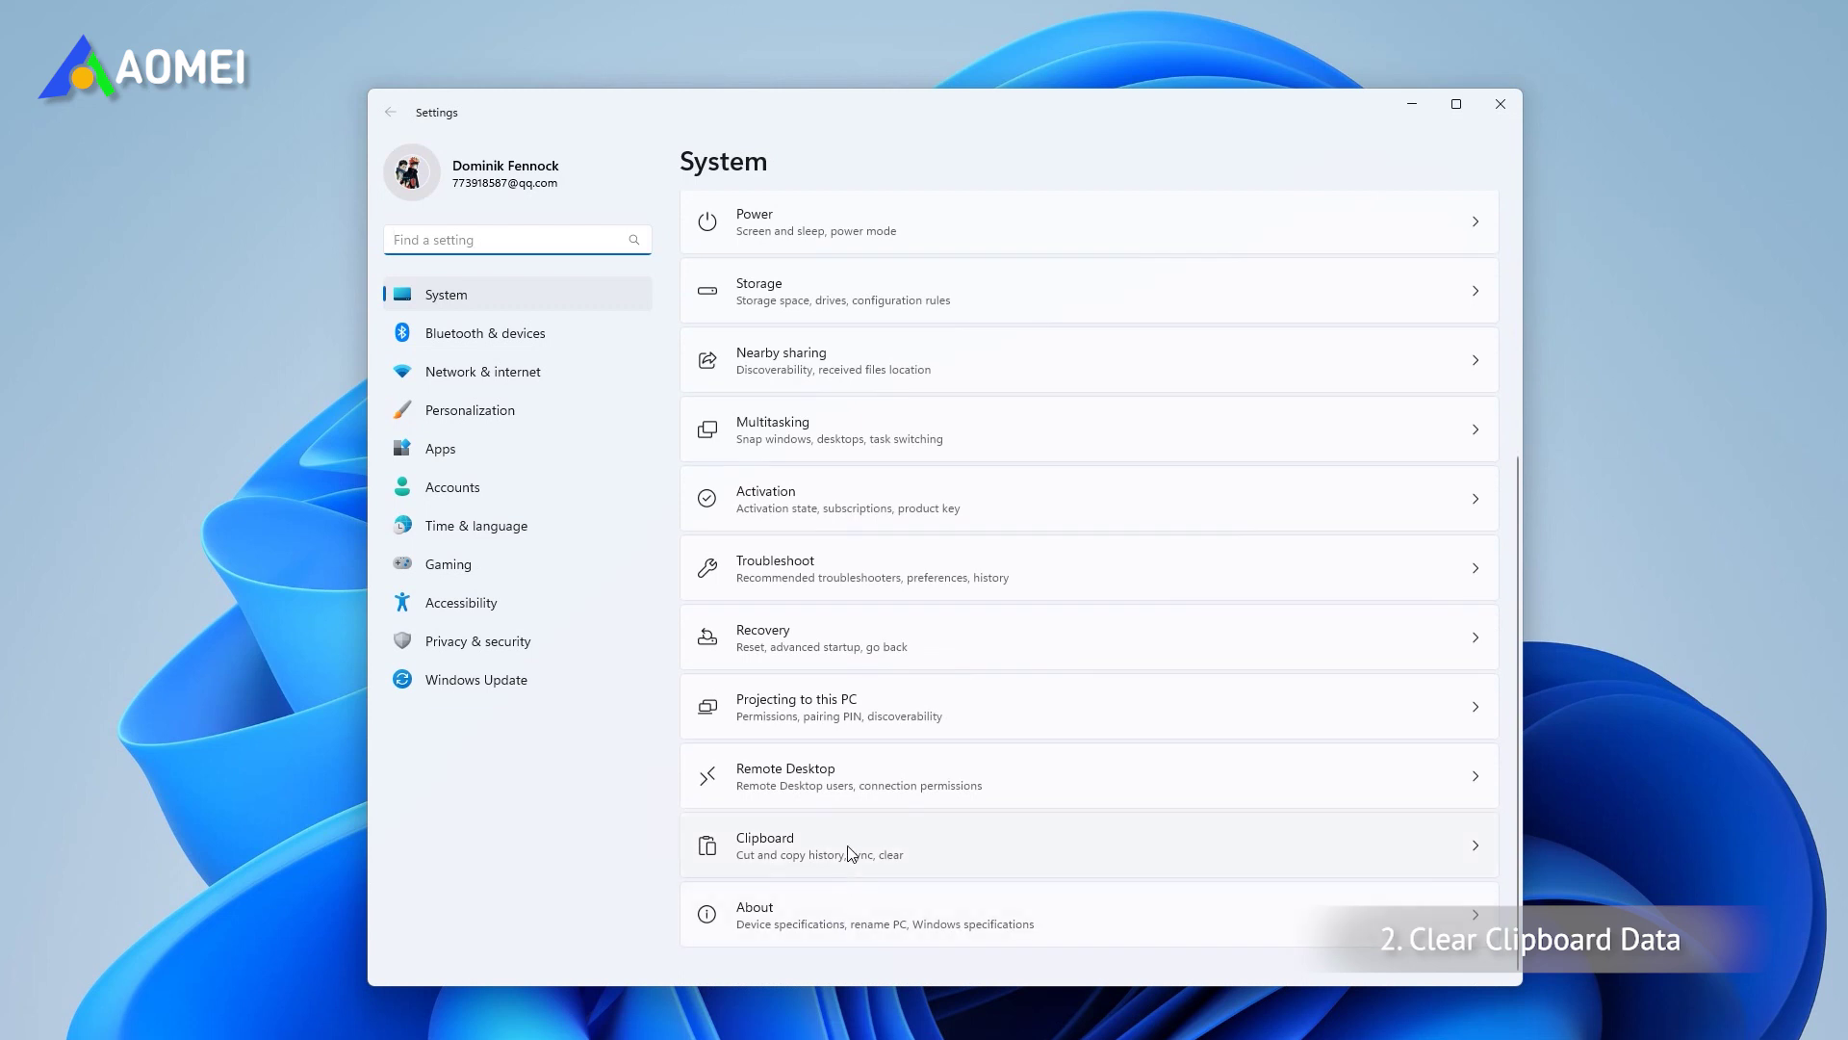
pyautogui.click(850, 854)
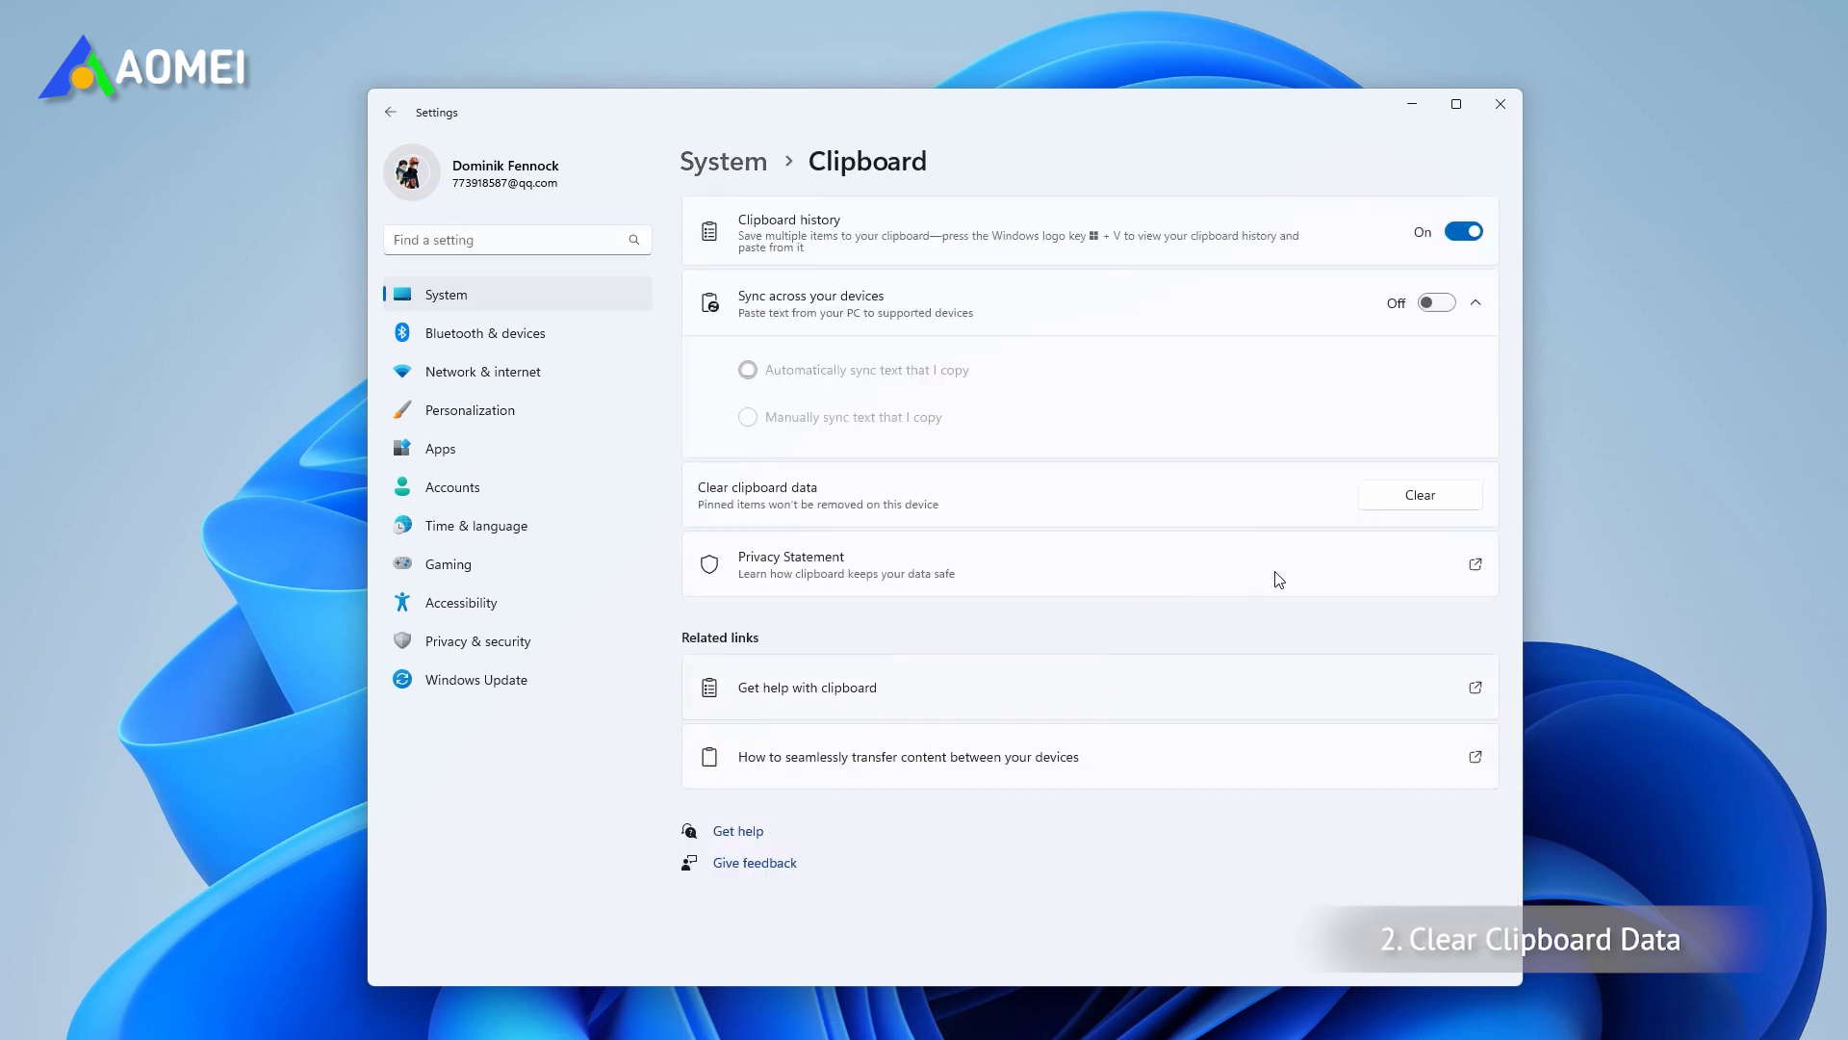
pyautogui.click(1422, 496)
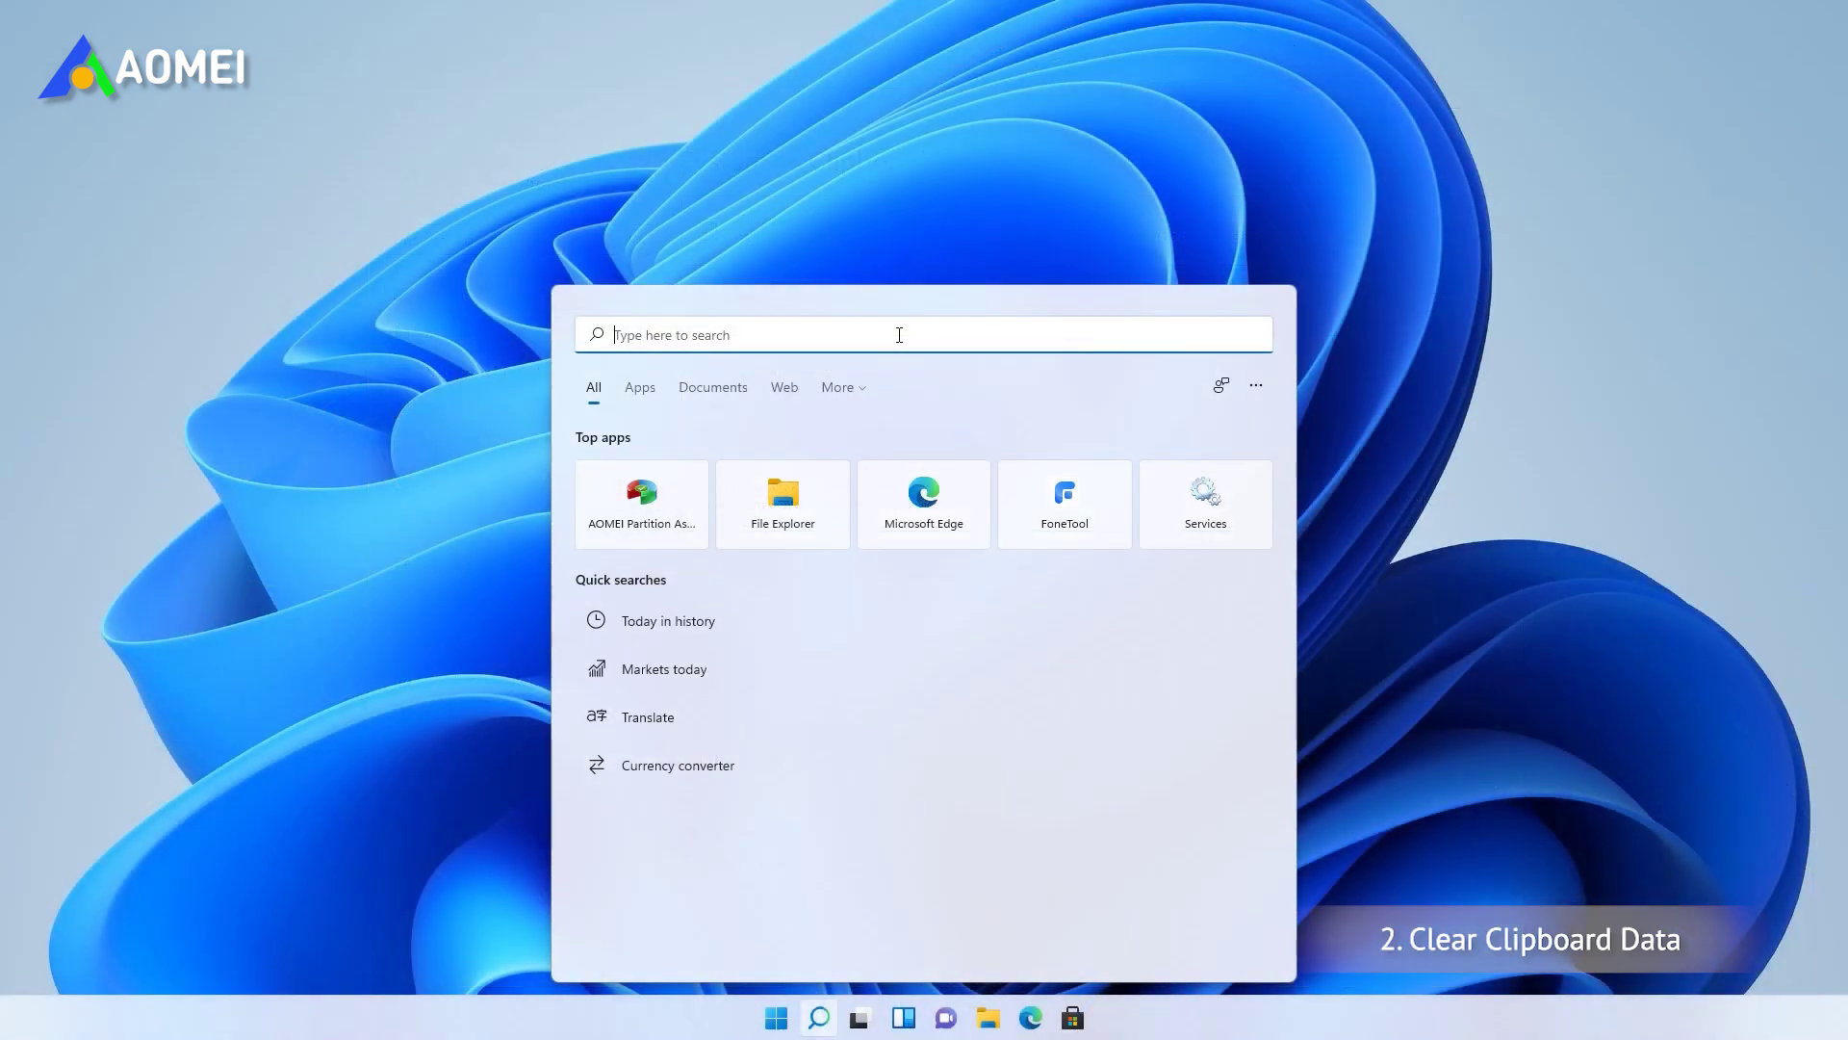
# Run cmd/c "echo off | clip" in an administrator Command Prompt to empty the clipboard
pyautogui.write('cmd')
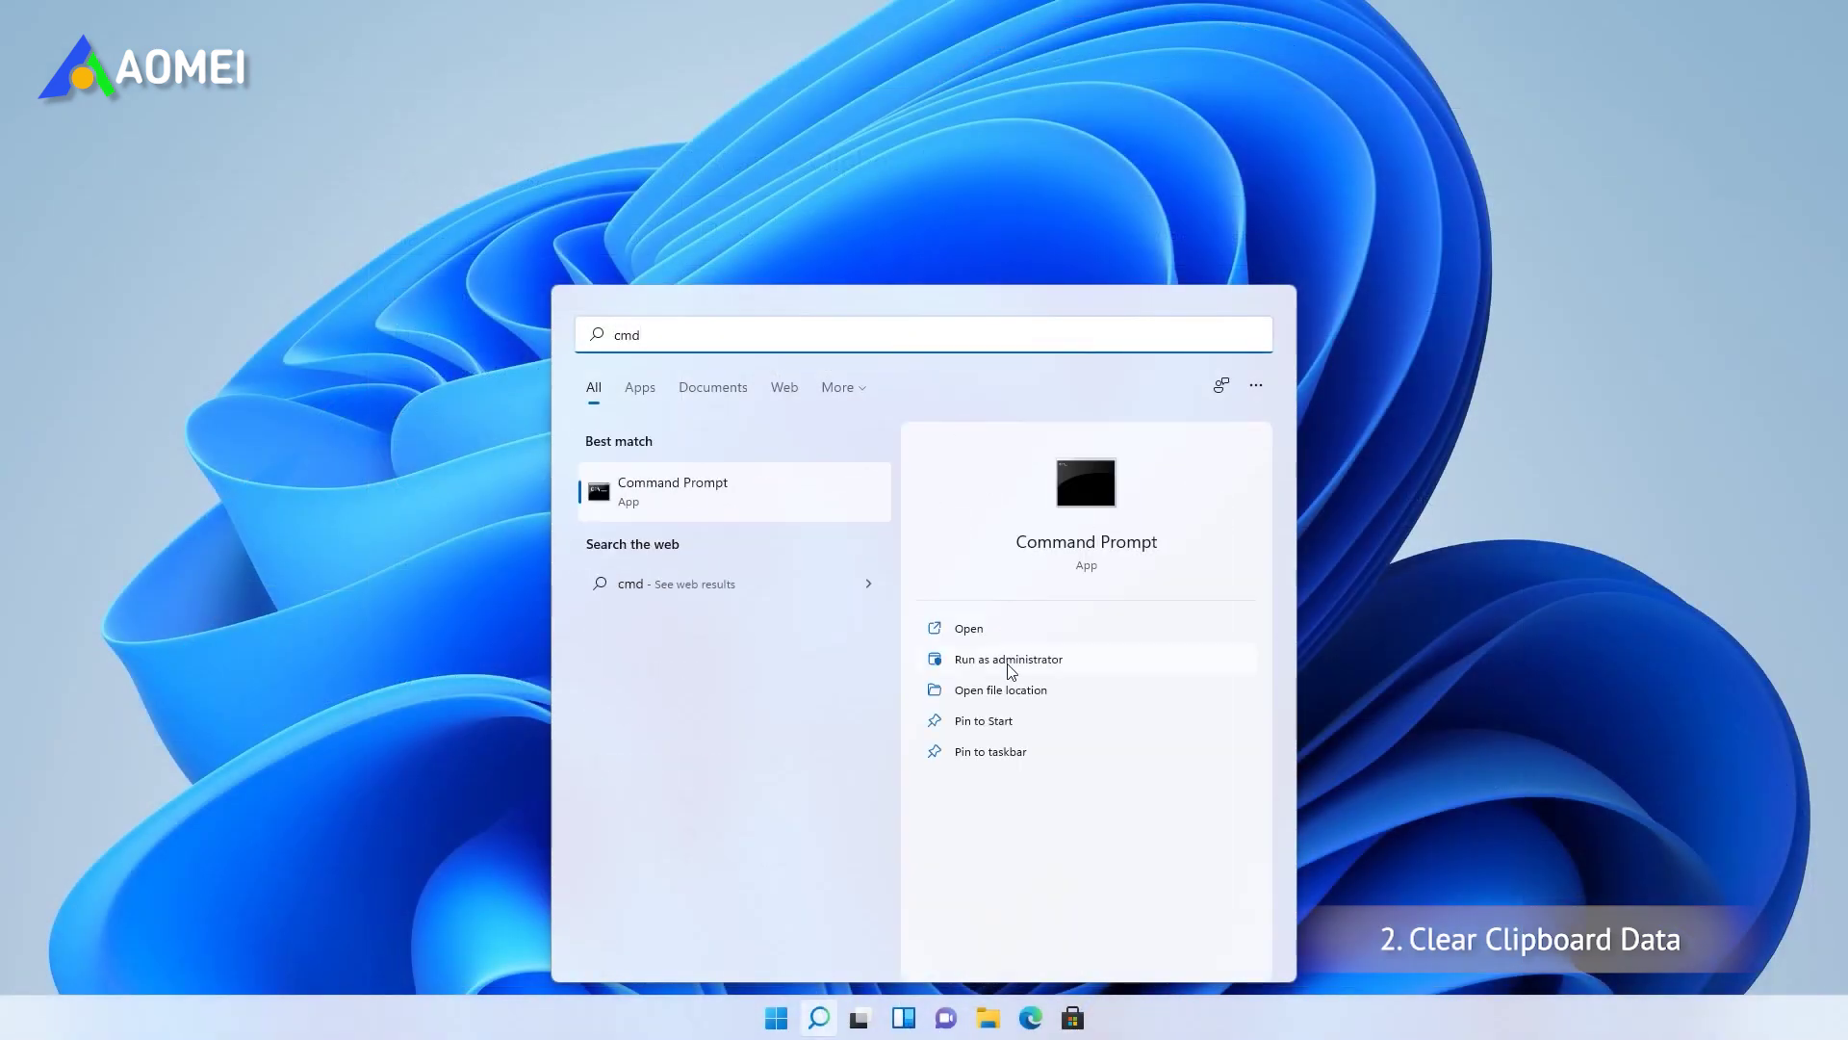
pyautogui.click(963, 658)
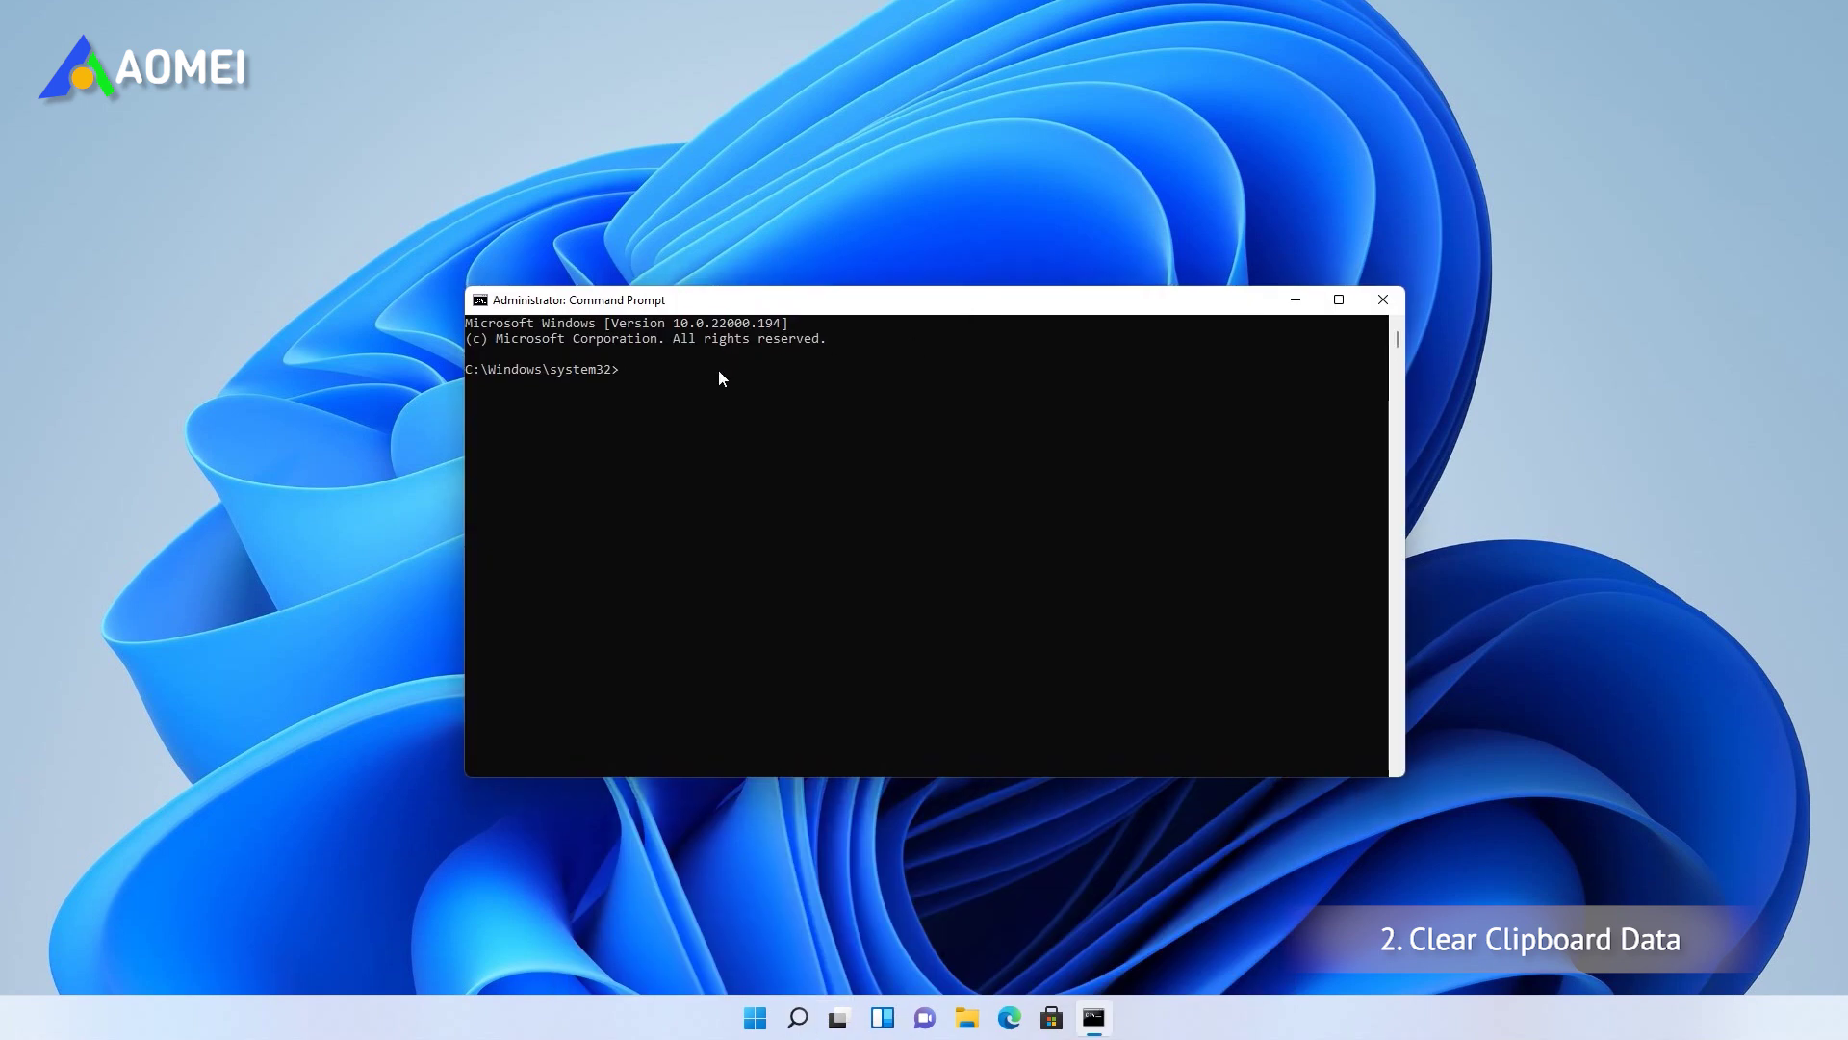
pyautogui.write('cmd/c "echo off | clip"')
pyautogui.press('Return')
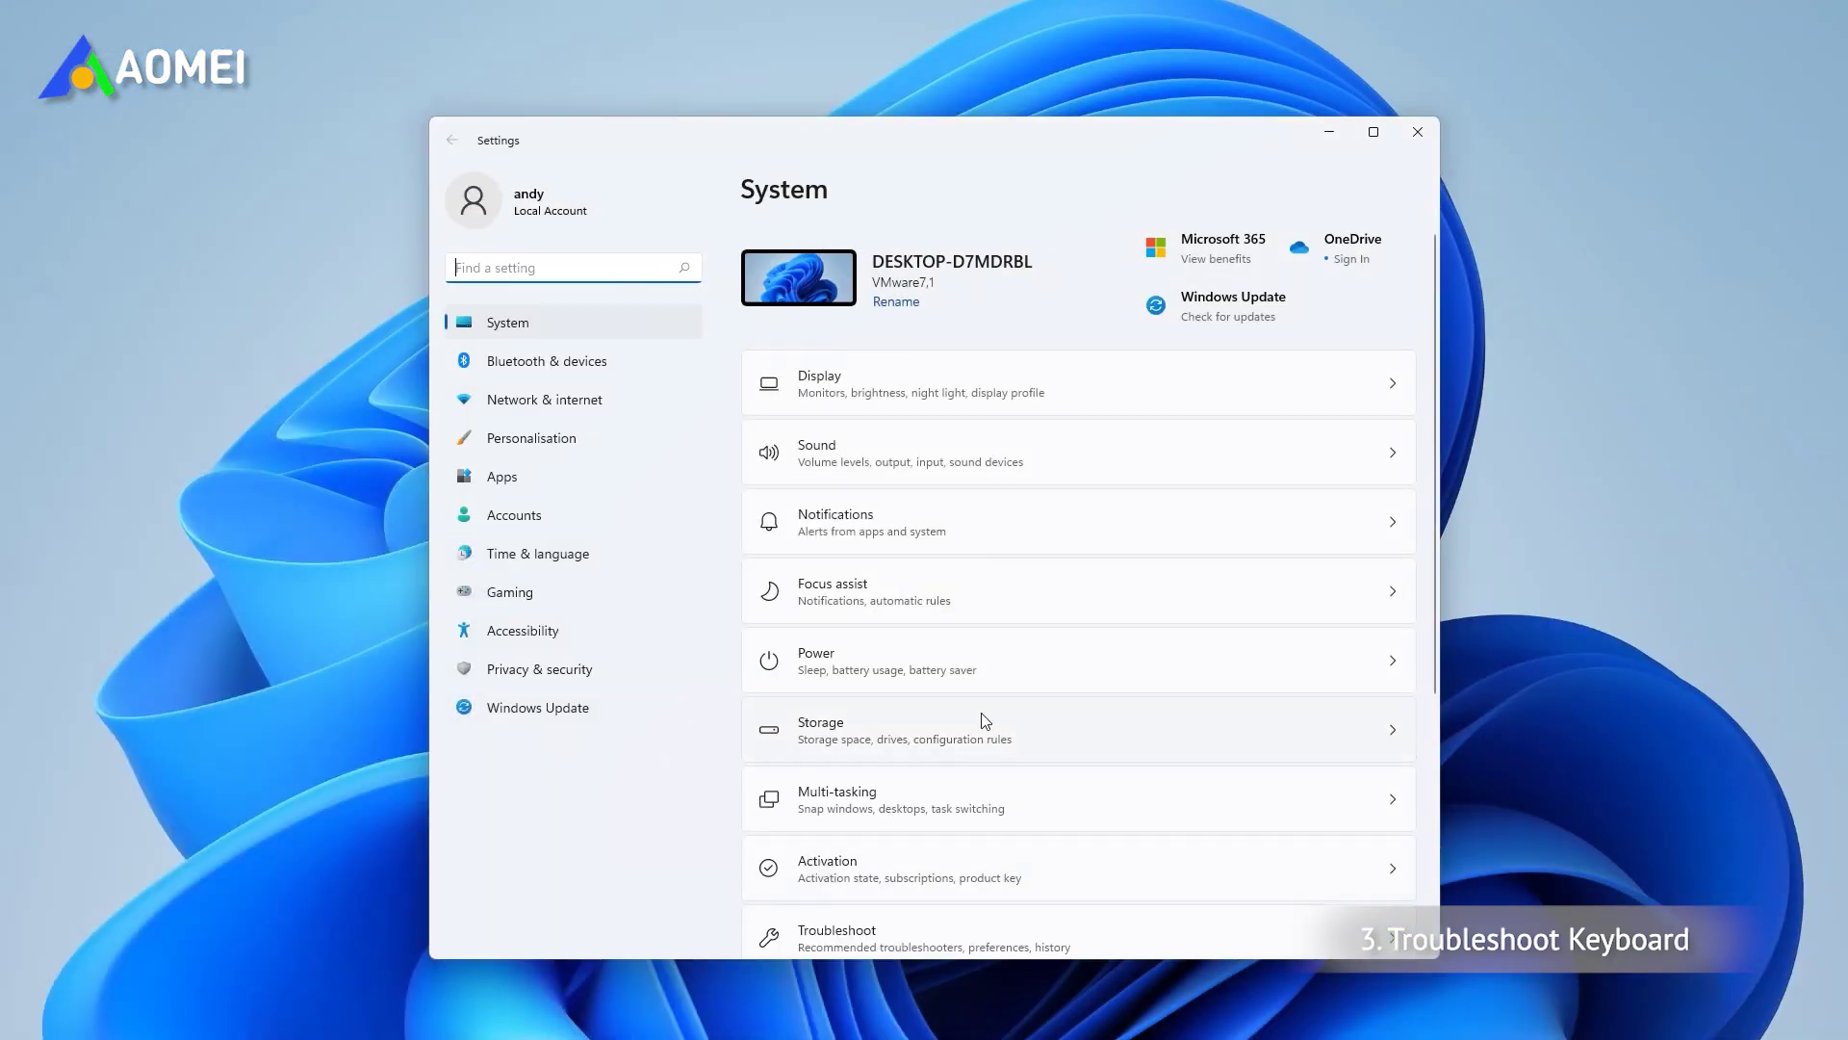
# Run the Keyboard troubleshooter from System > Troubleshoot > Other troubleshooters
pyautogui.scroll(-2, 982, 718)
pyautogui.click(1280, 818)
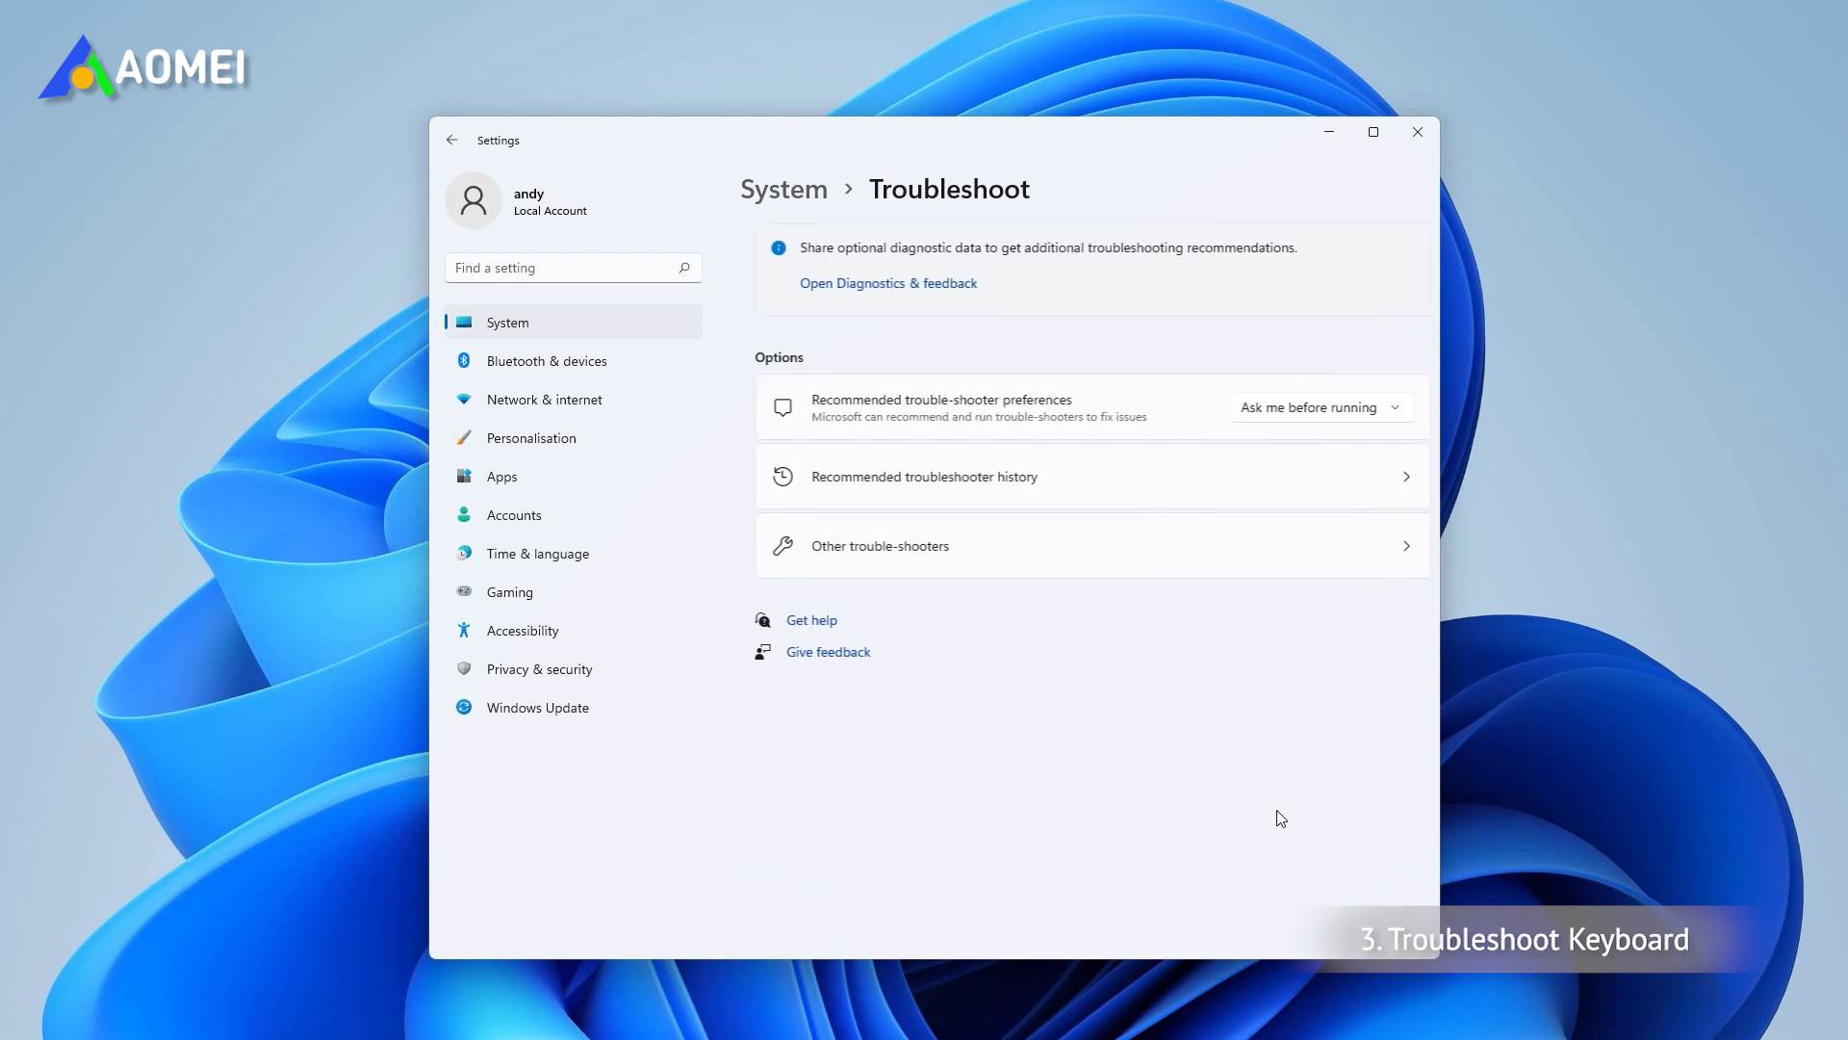
pyautogui.click(1315, 546)
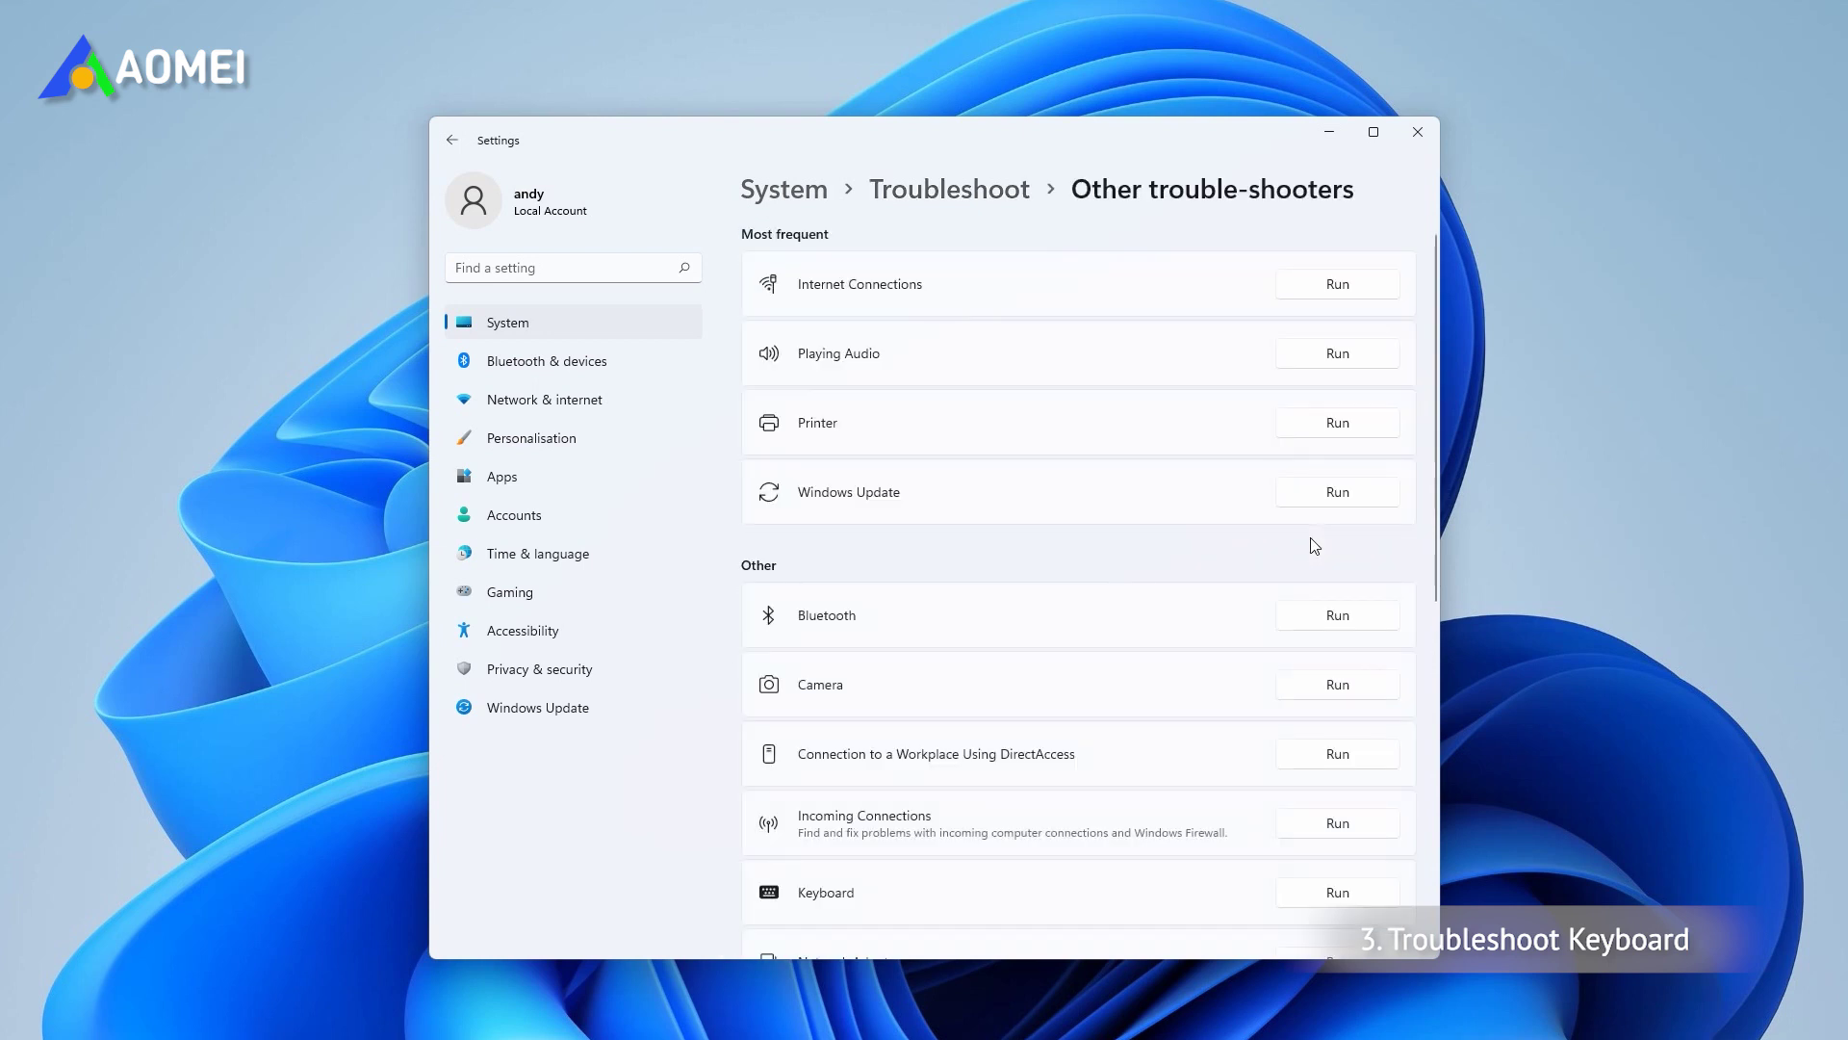
pyautogui.scroll(-2, 1313, 542)
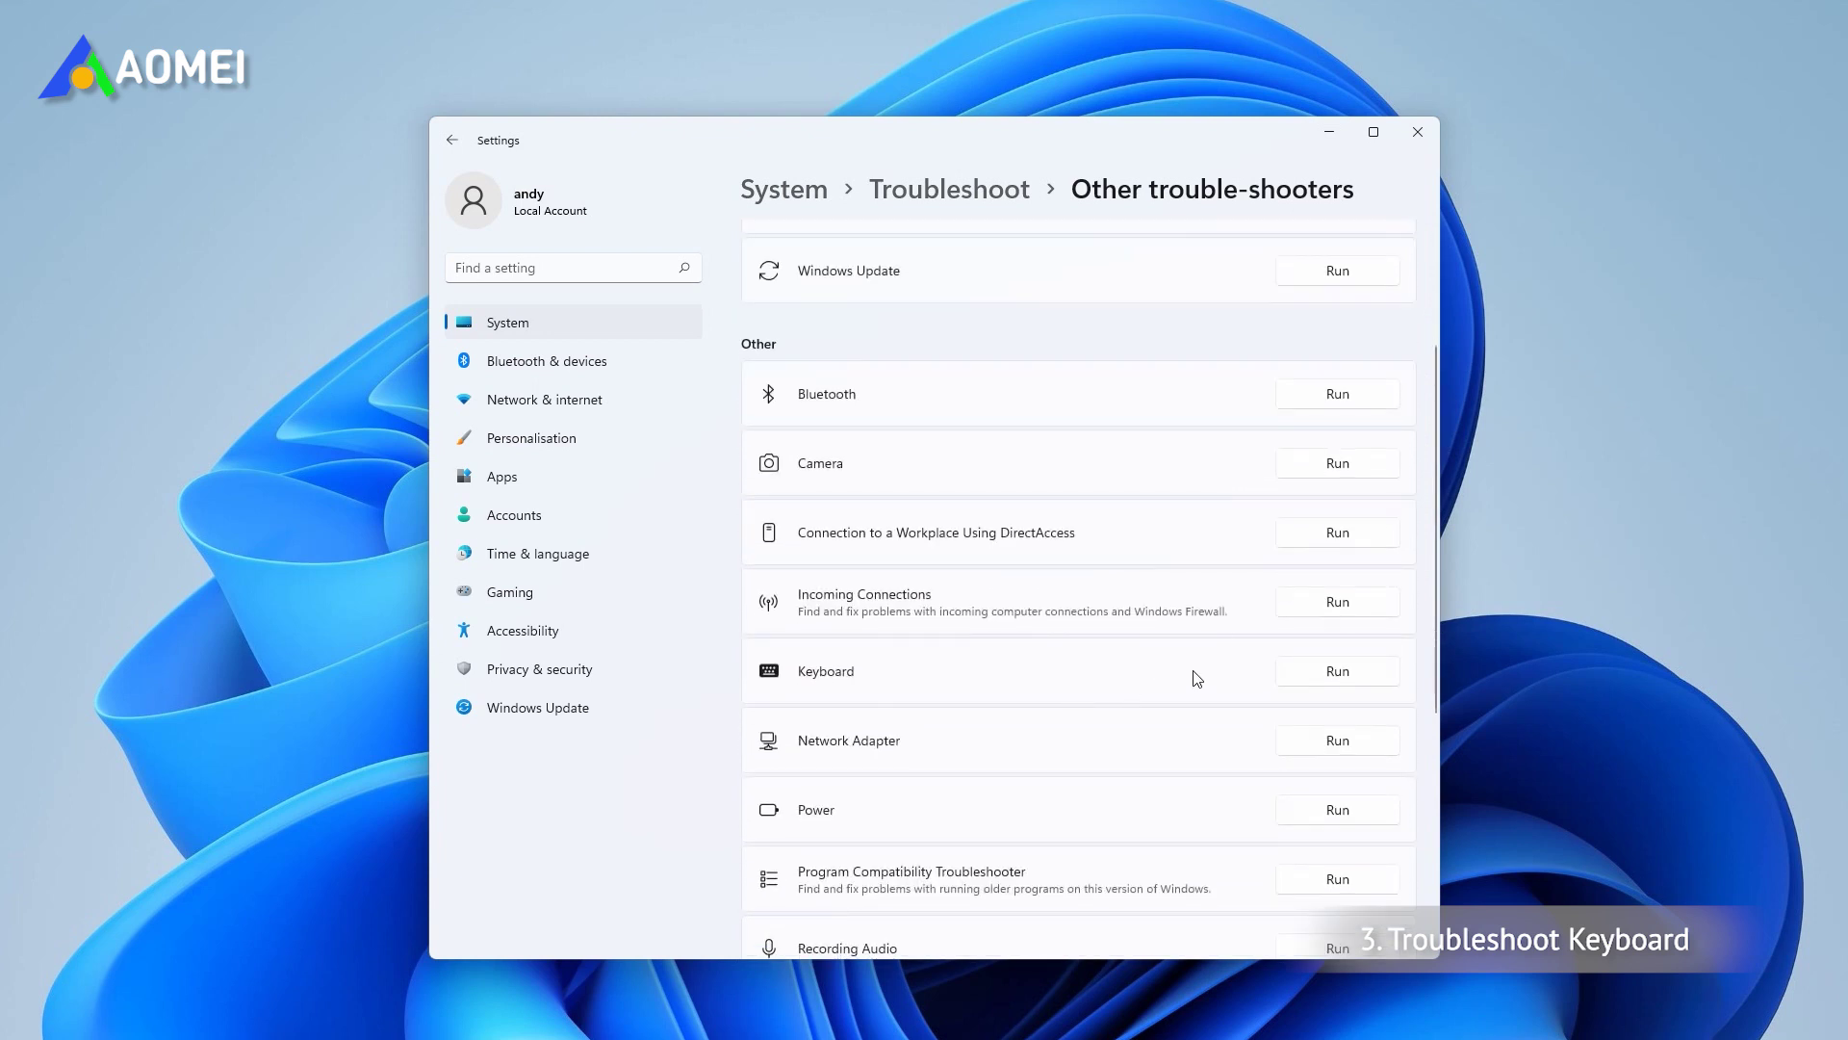
pyautogui.click(1350, 683)
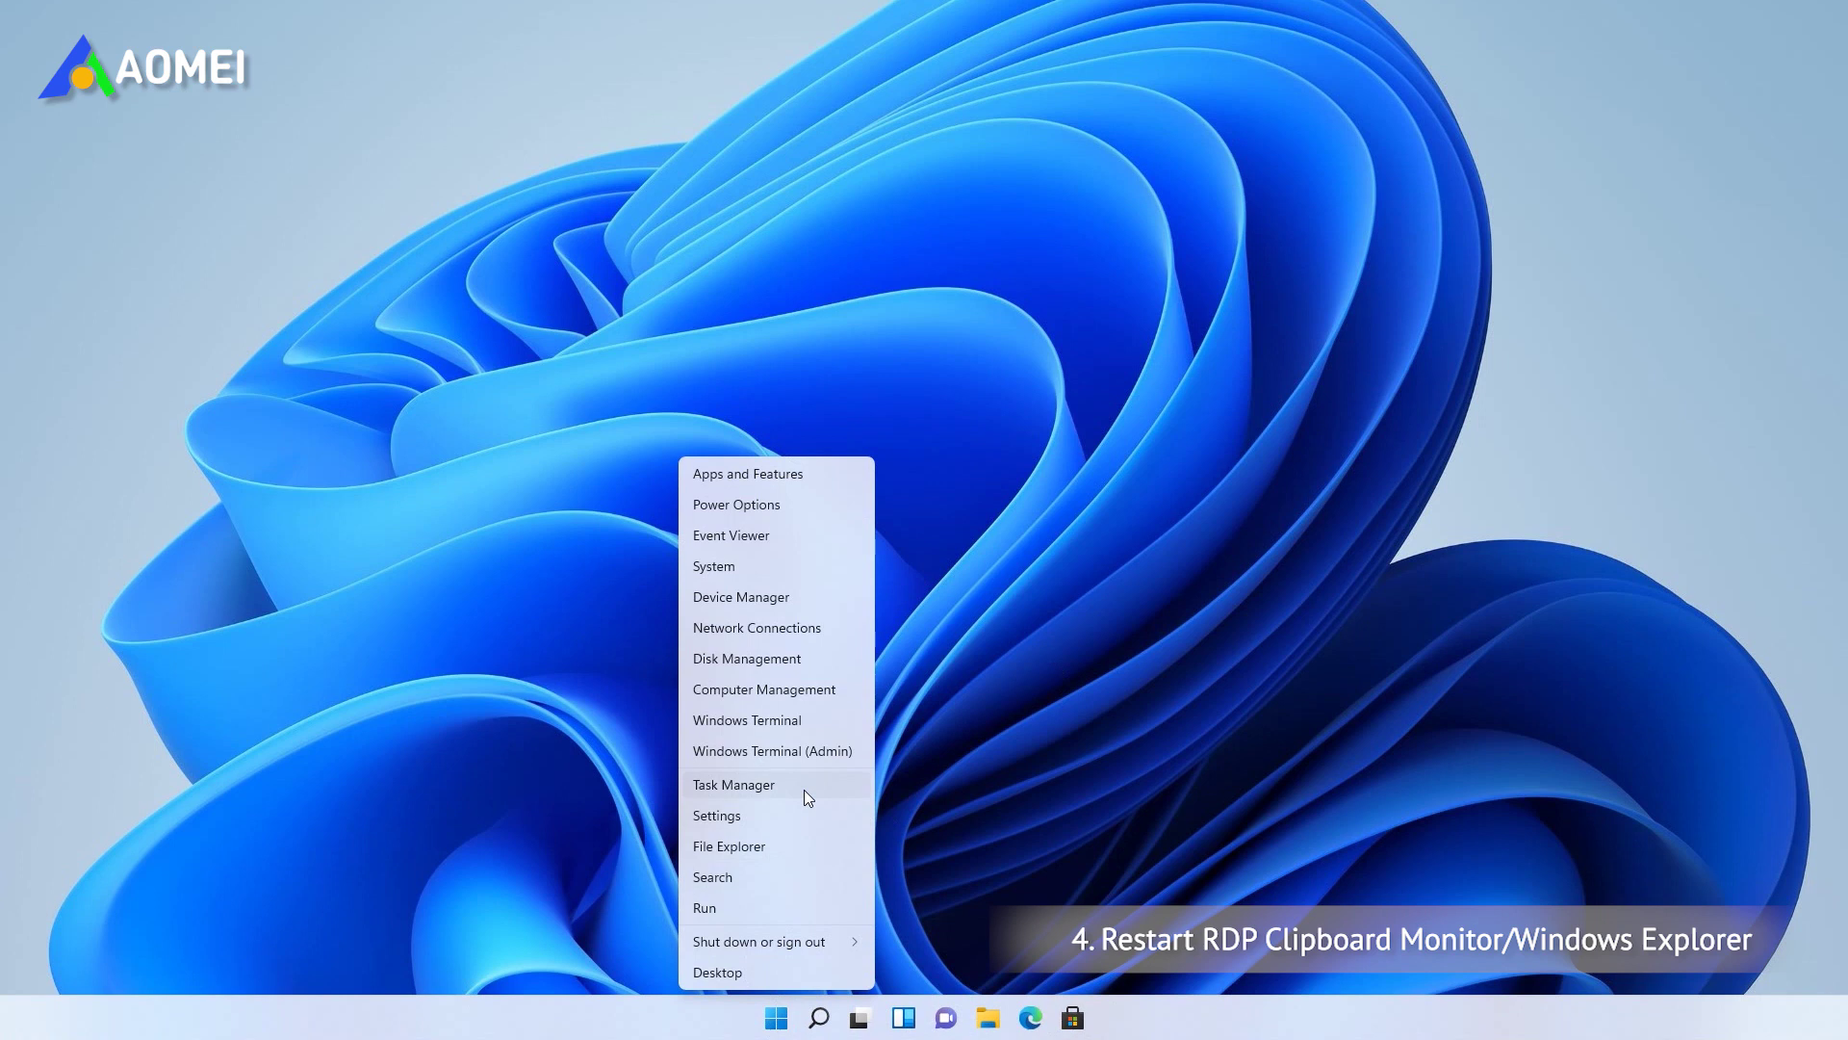
# End the RDP Clipboard Monitor process in Task Manager
pyautogui.click(804, 789)
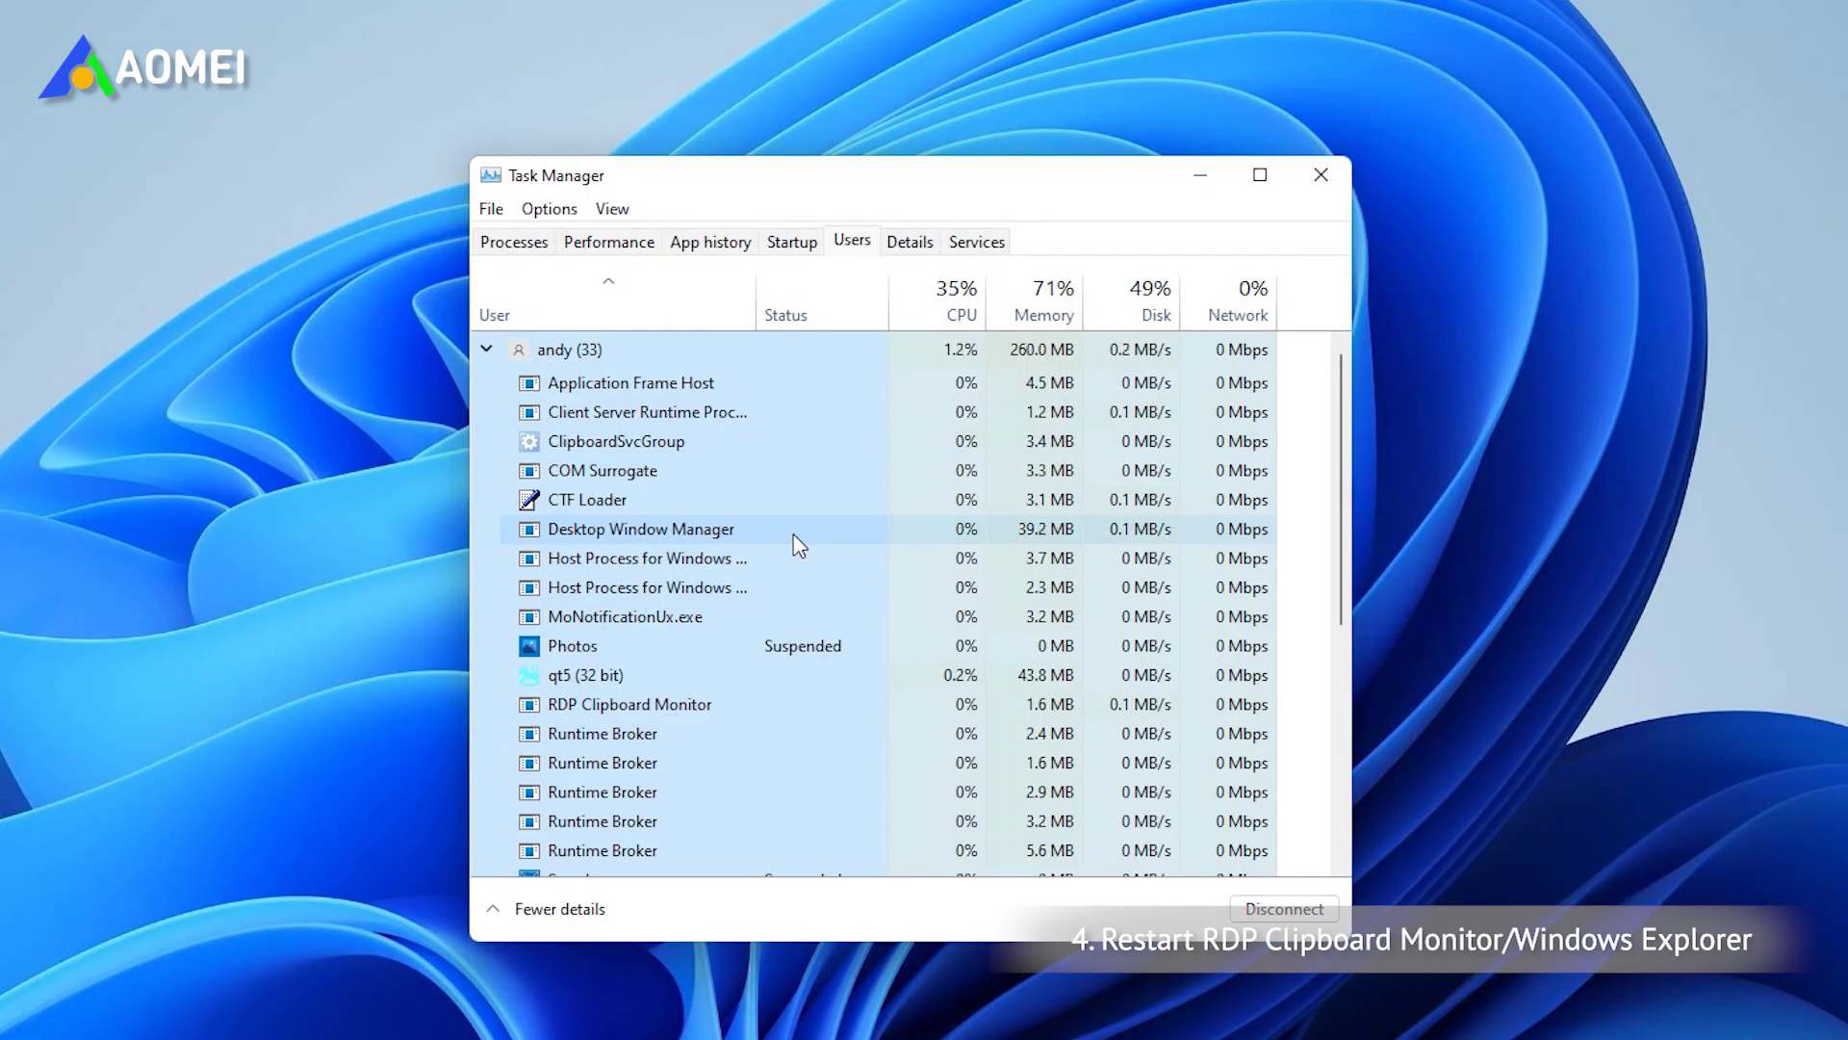
pyautogui.scroll(-2, 798, 546)
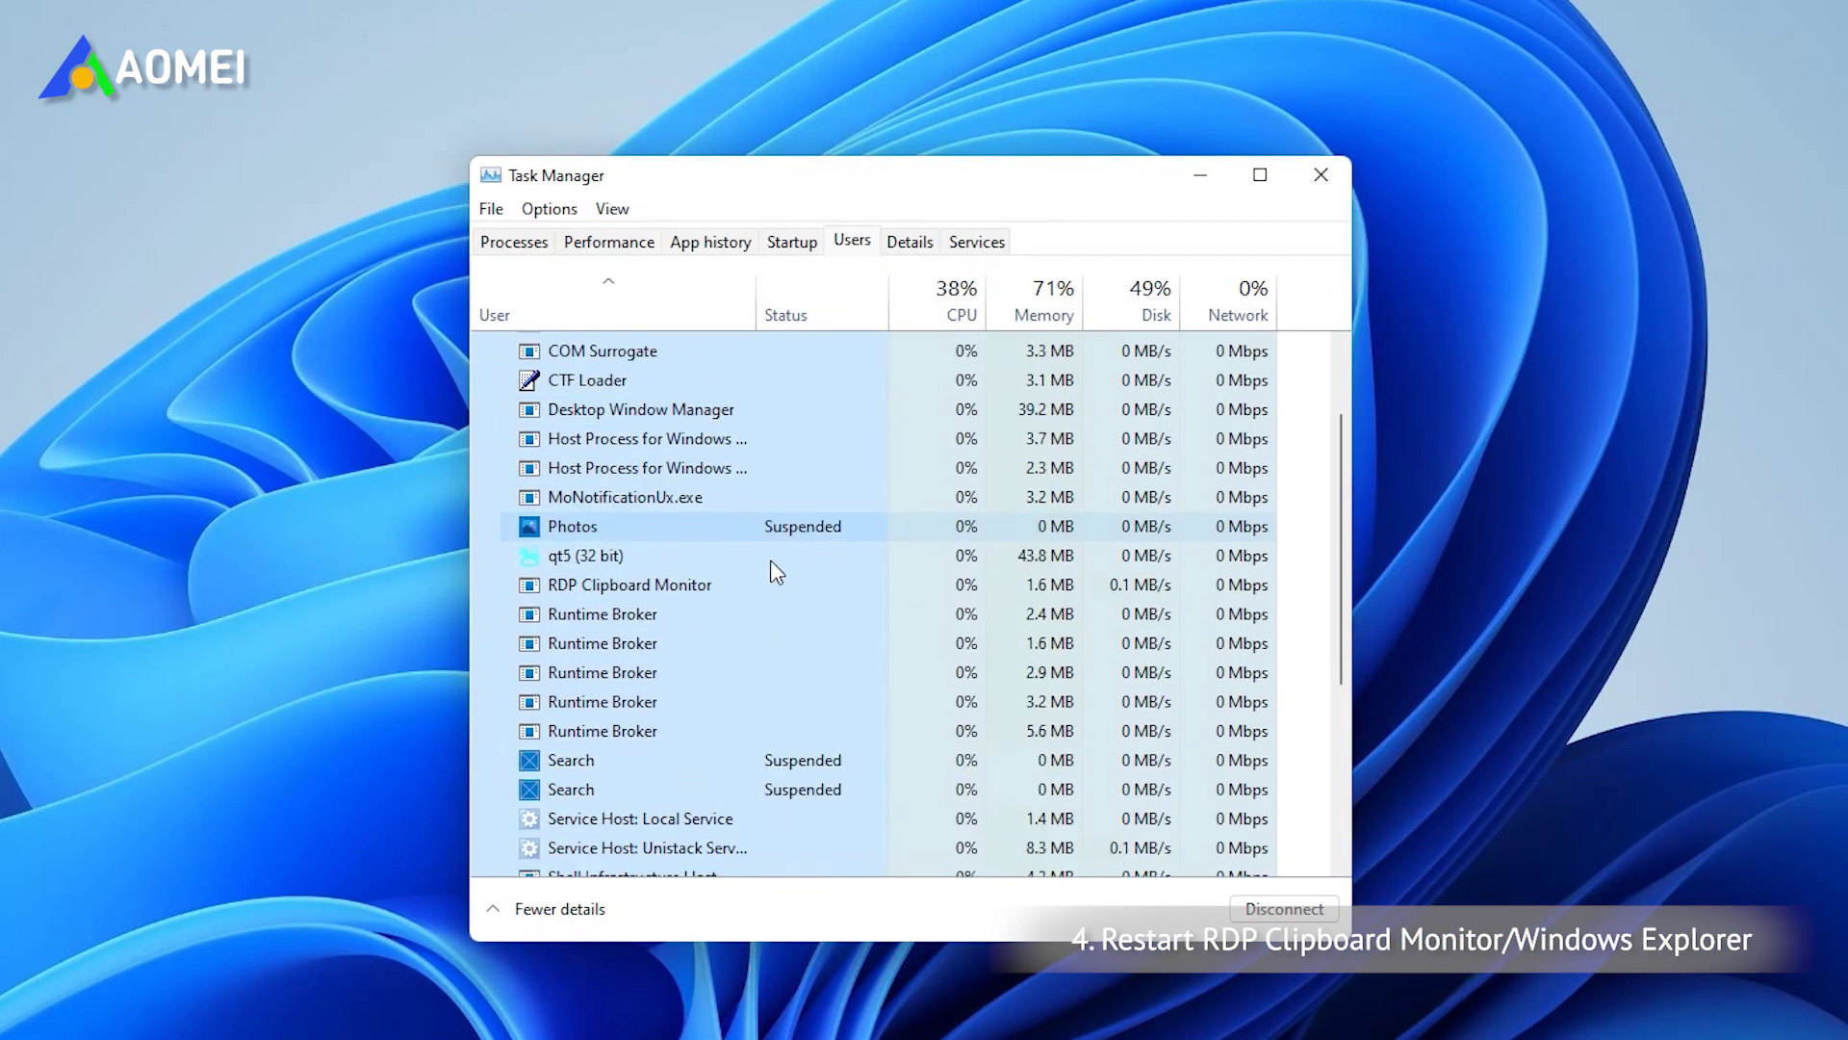
pyautogui.scroll(1, 745, 581)
pyautogui.rightClick(713, 627)
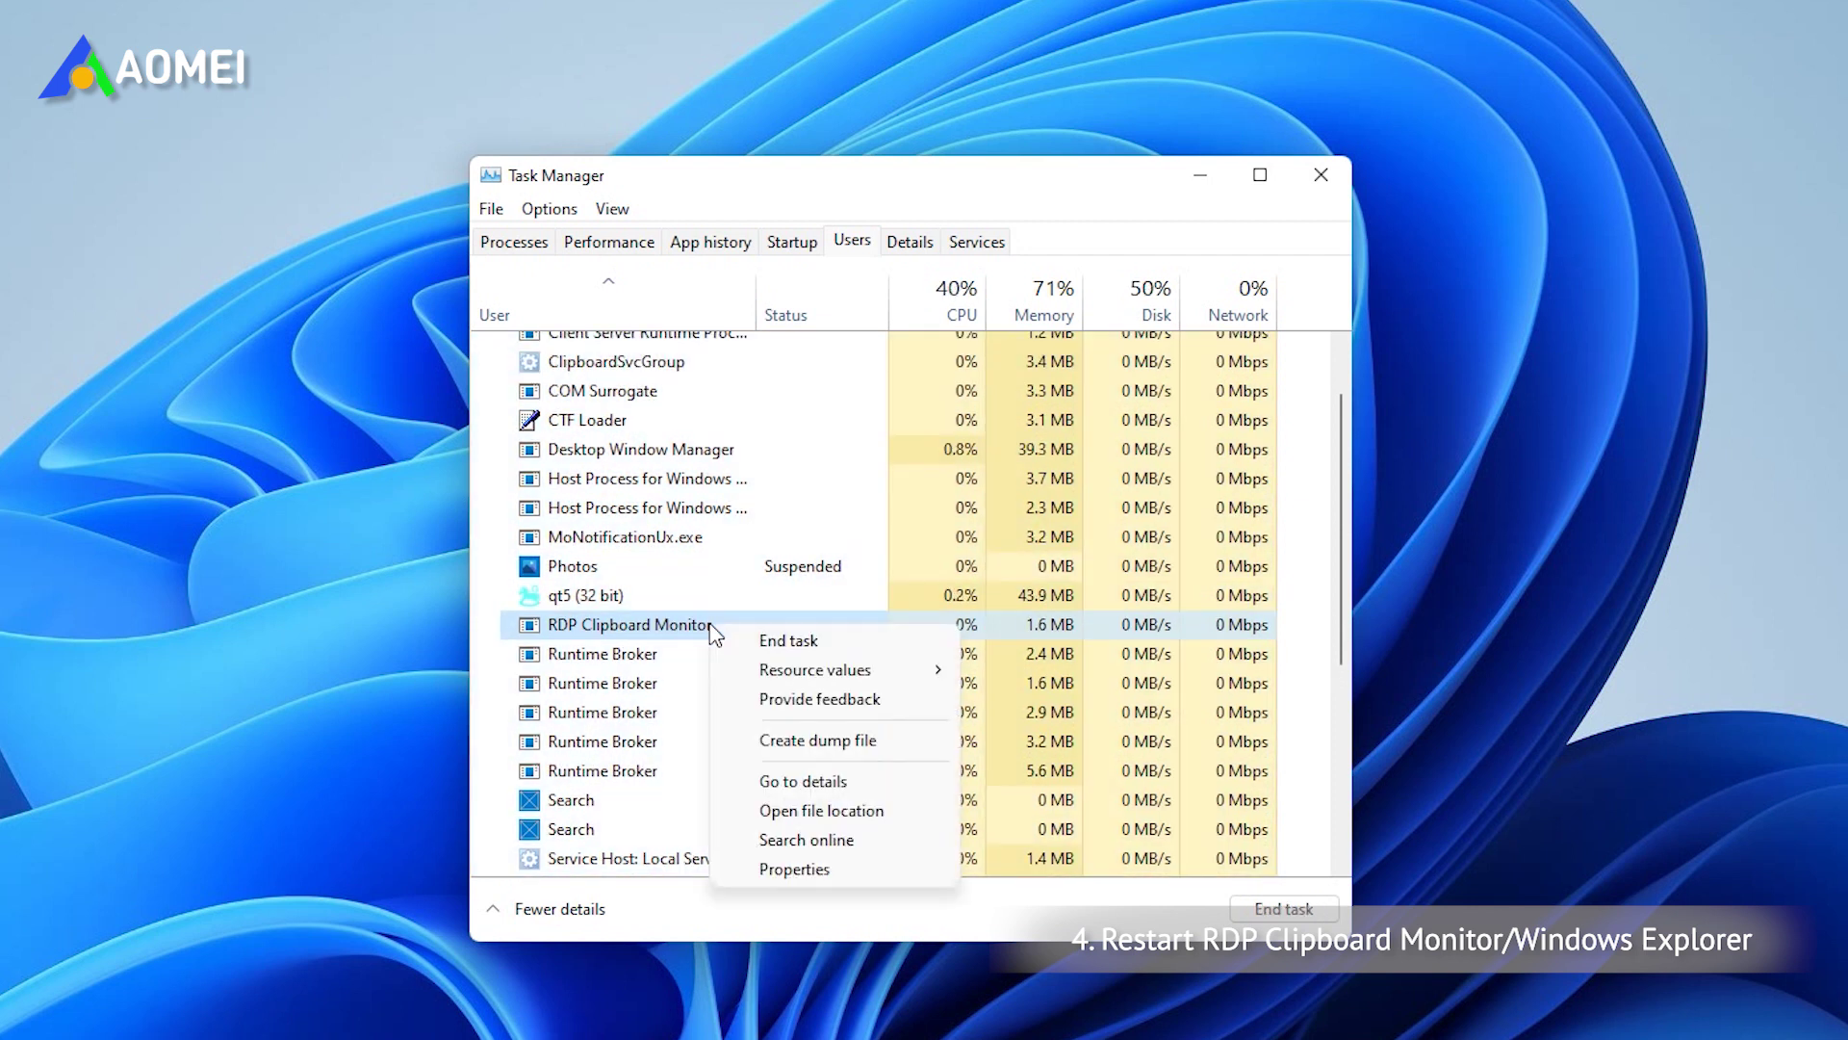
pyautogui.click(774, 642)
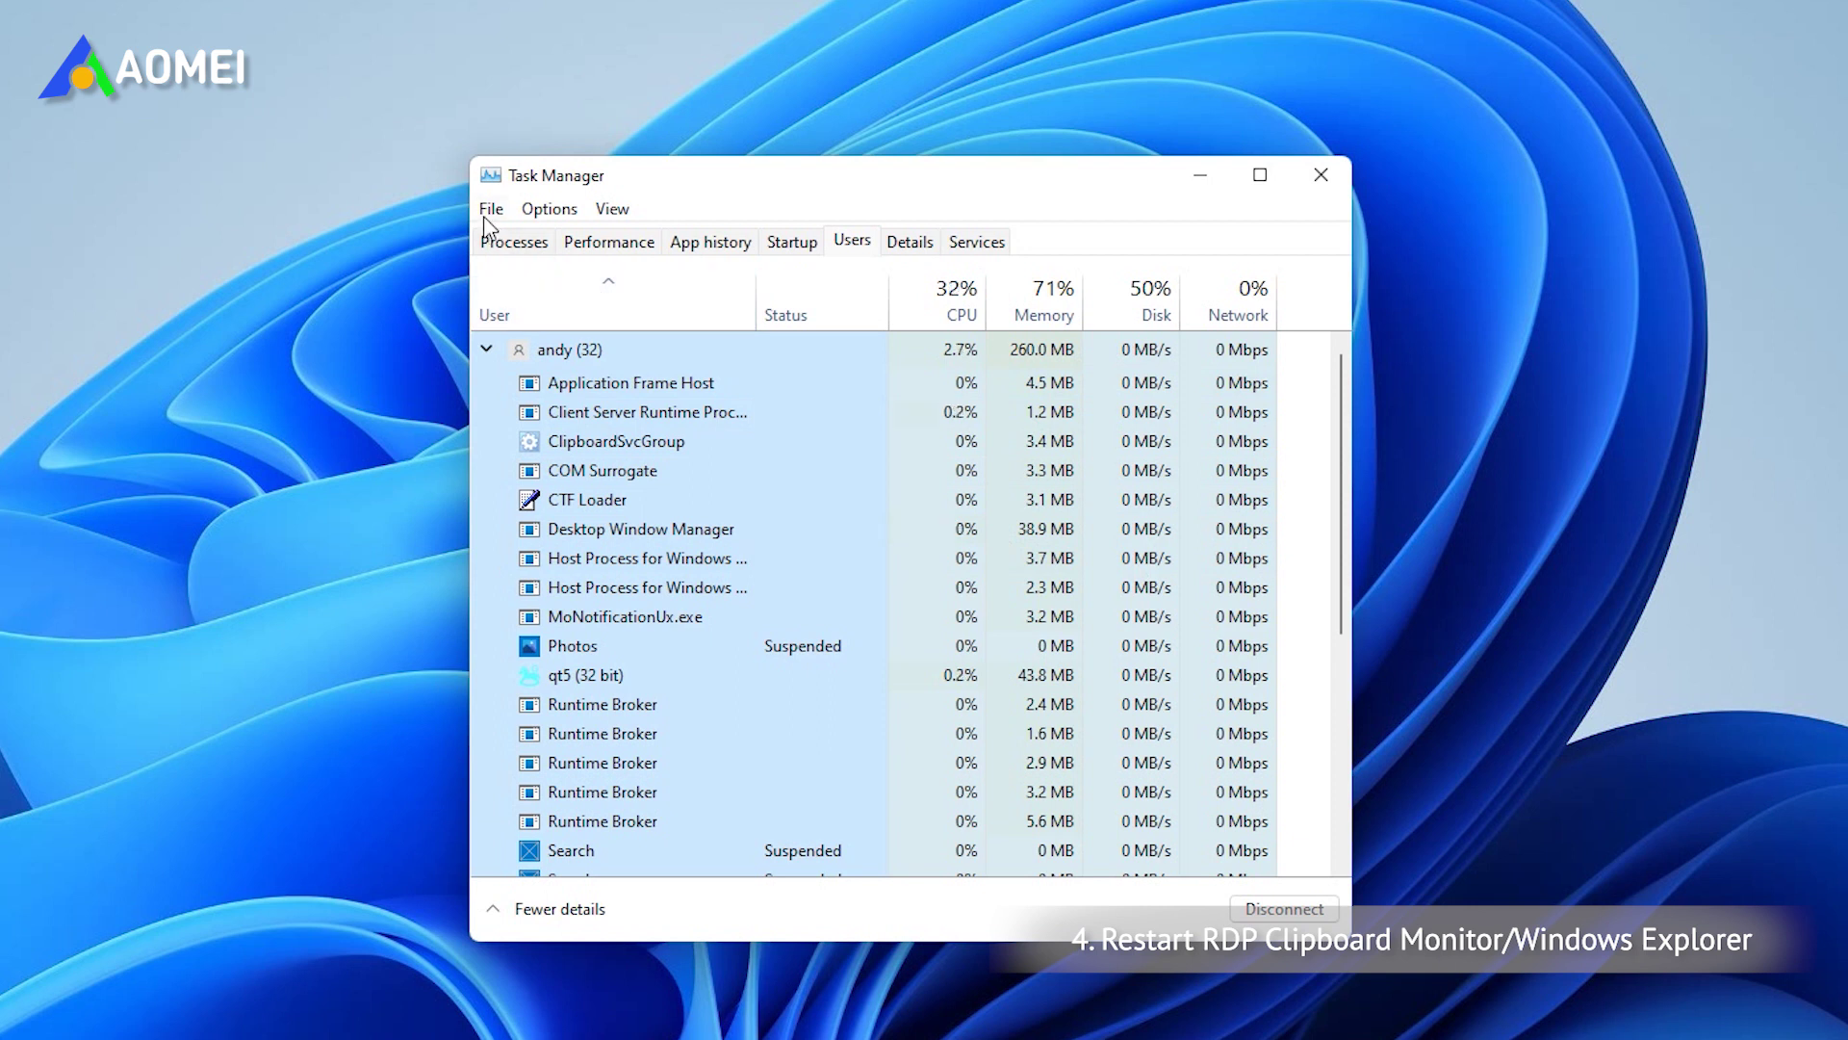
# Start rdpclip.exe again as a new task
pyautogui.click(486, 211)
pyautogui.click(508, 241)
pyautogui.press('End')
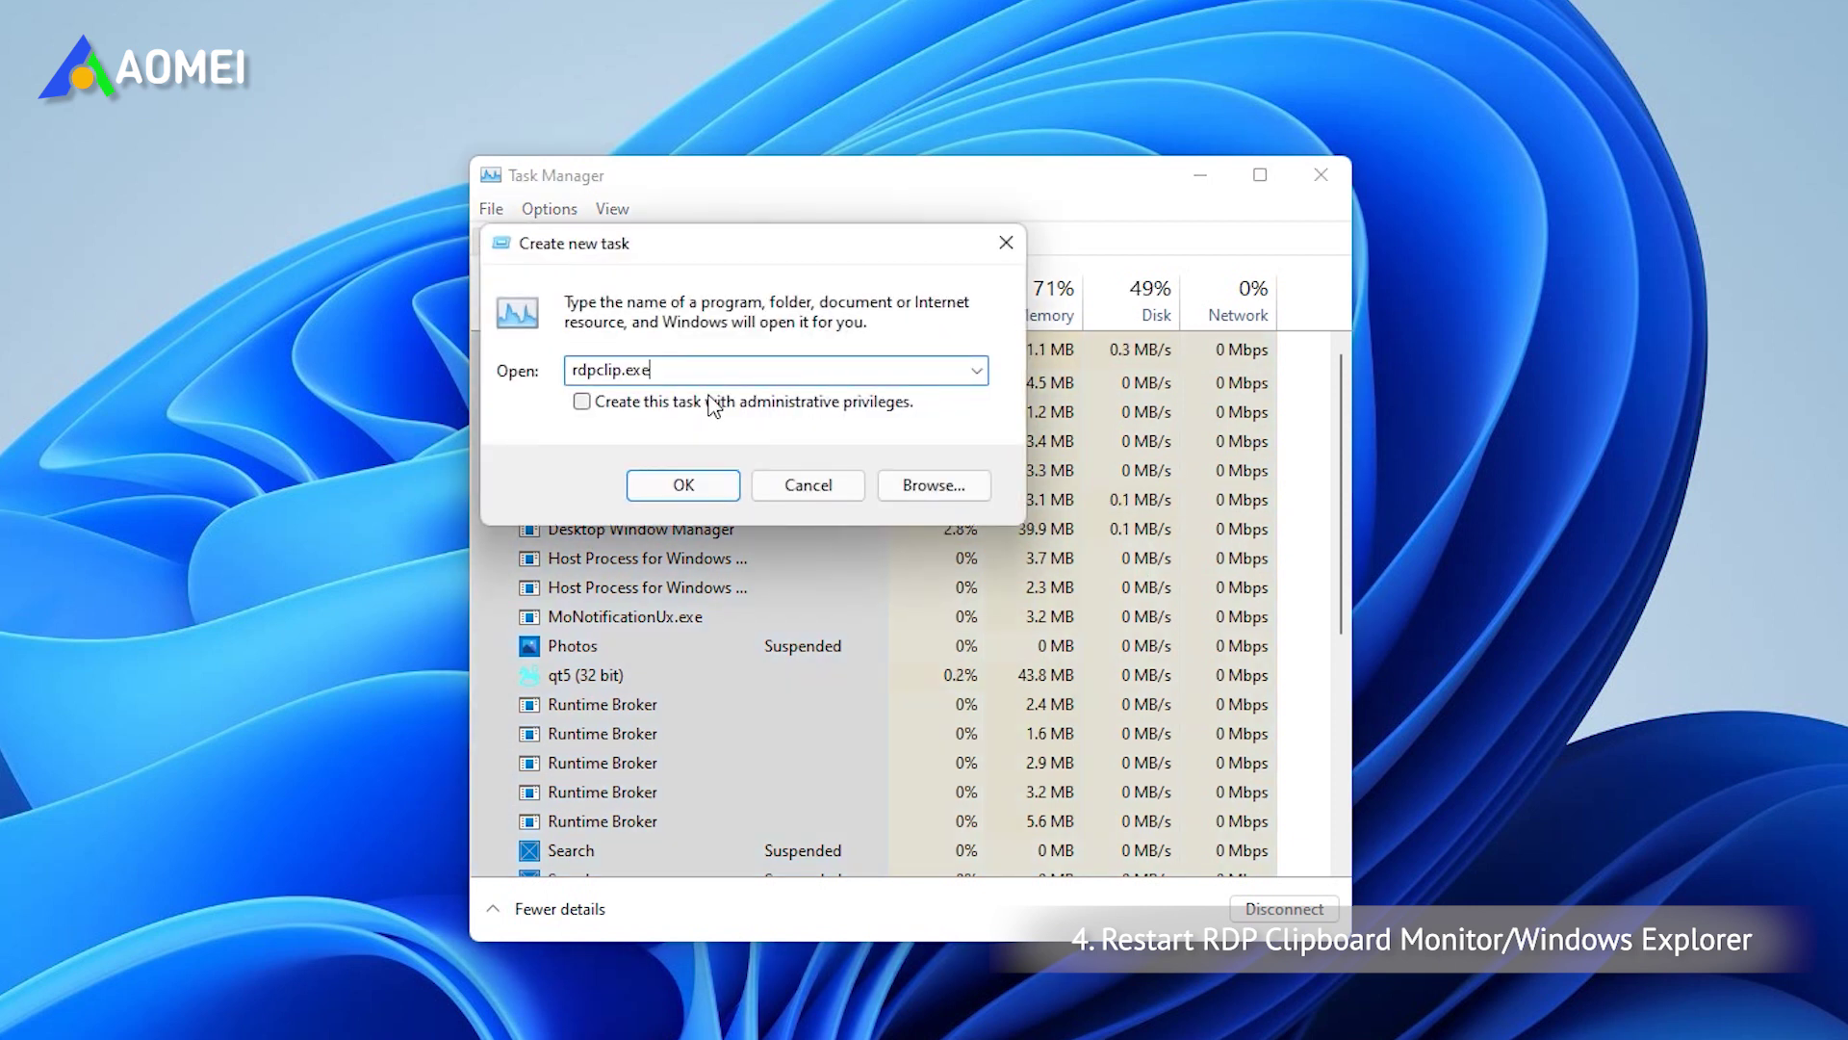
pyautogui.click(679, 489)
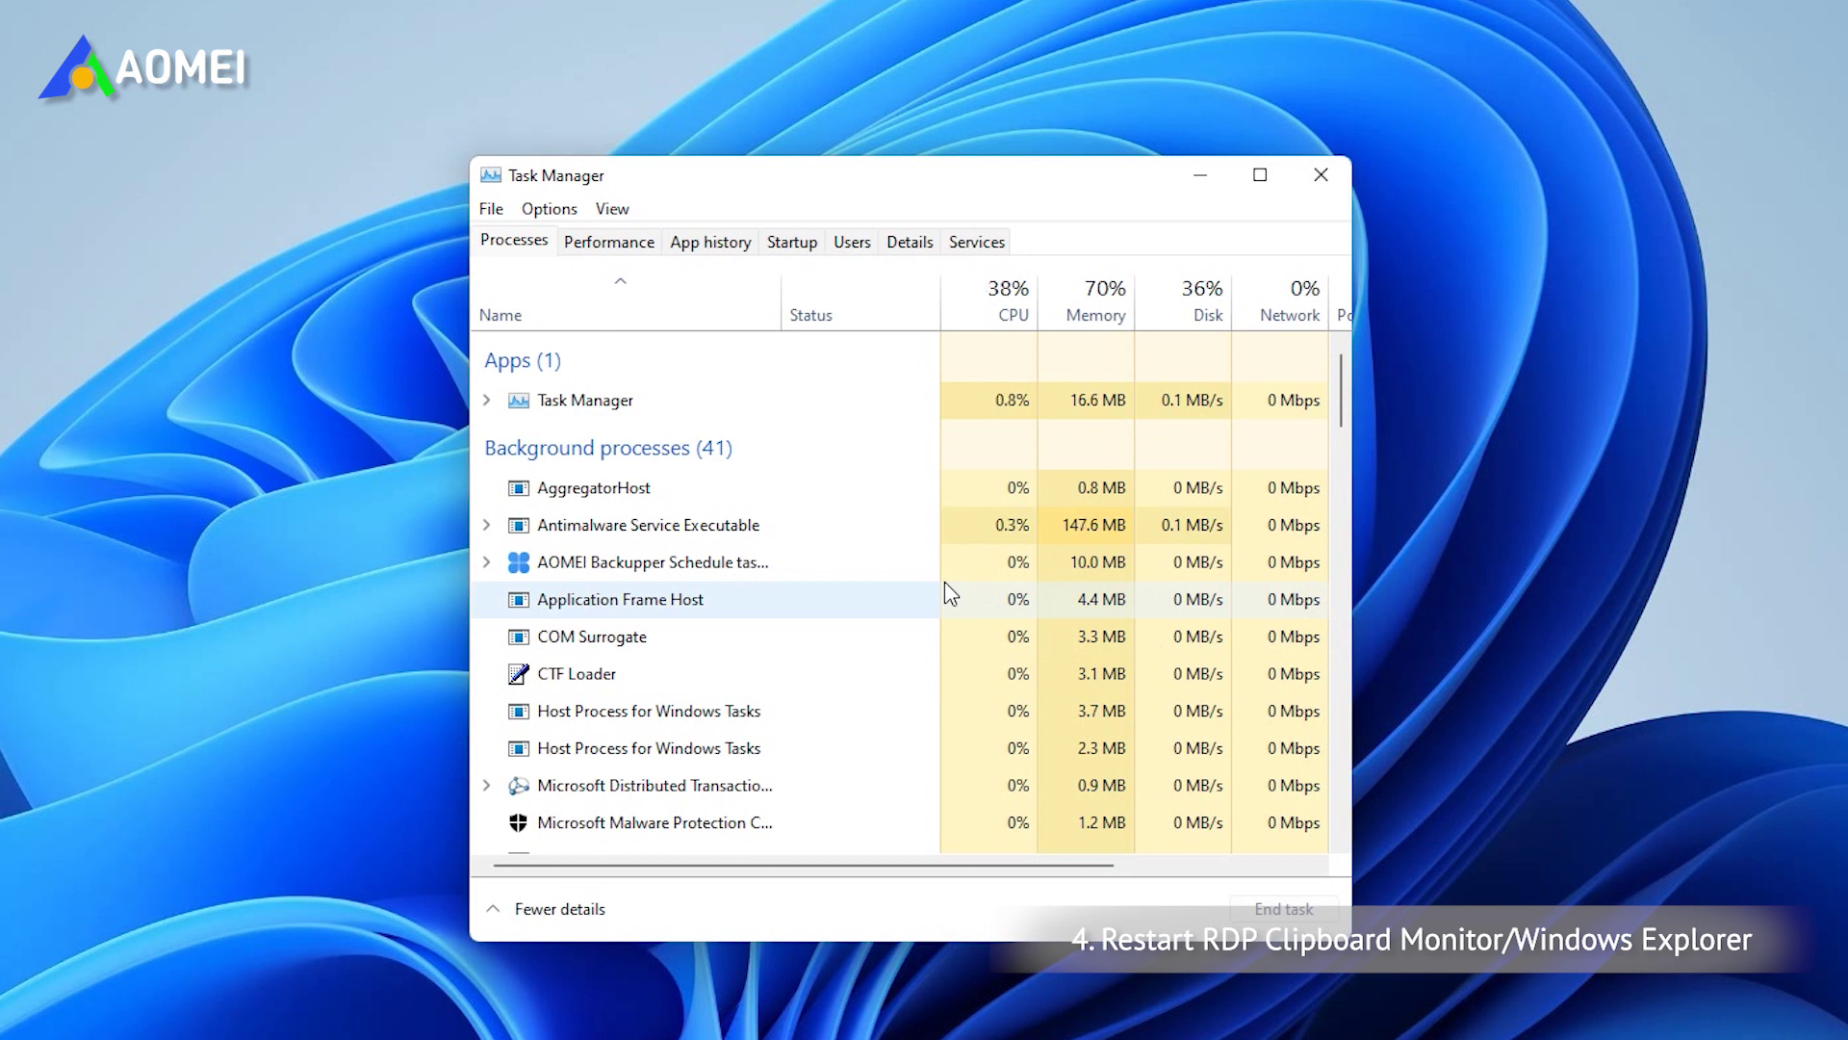
# Restart Windows Explorer from its context menu in the Processes list
pyautogui.scroll(-3, 944, 581)
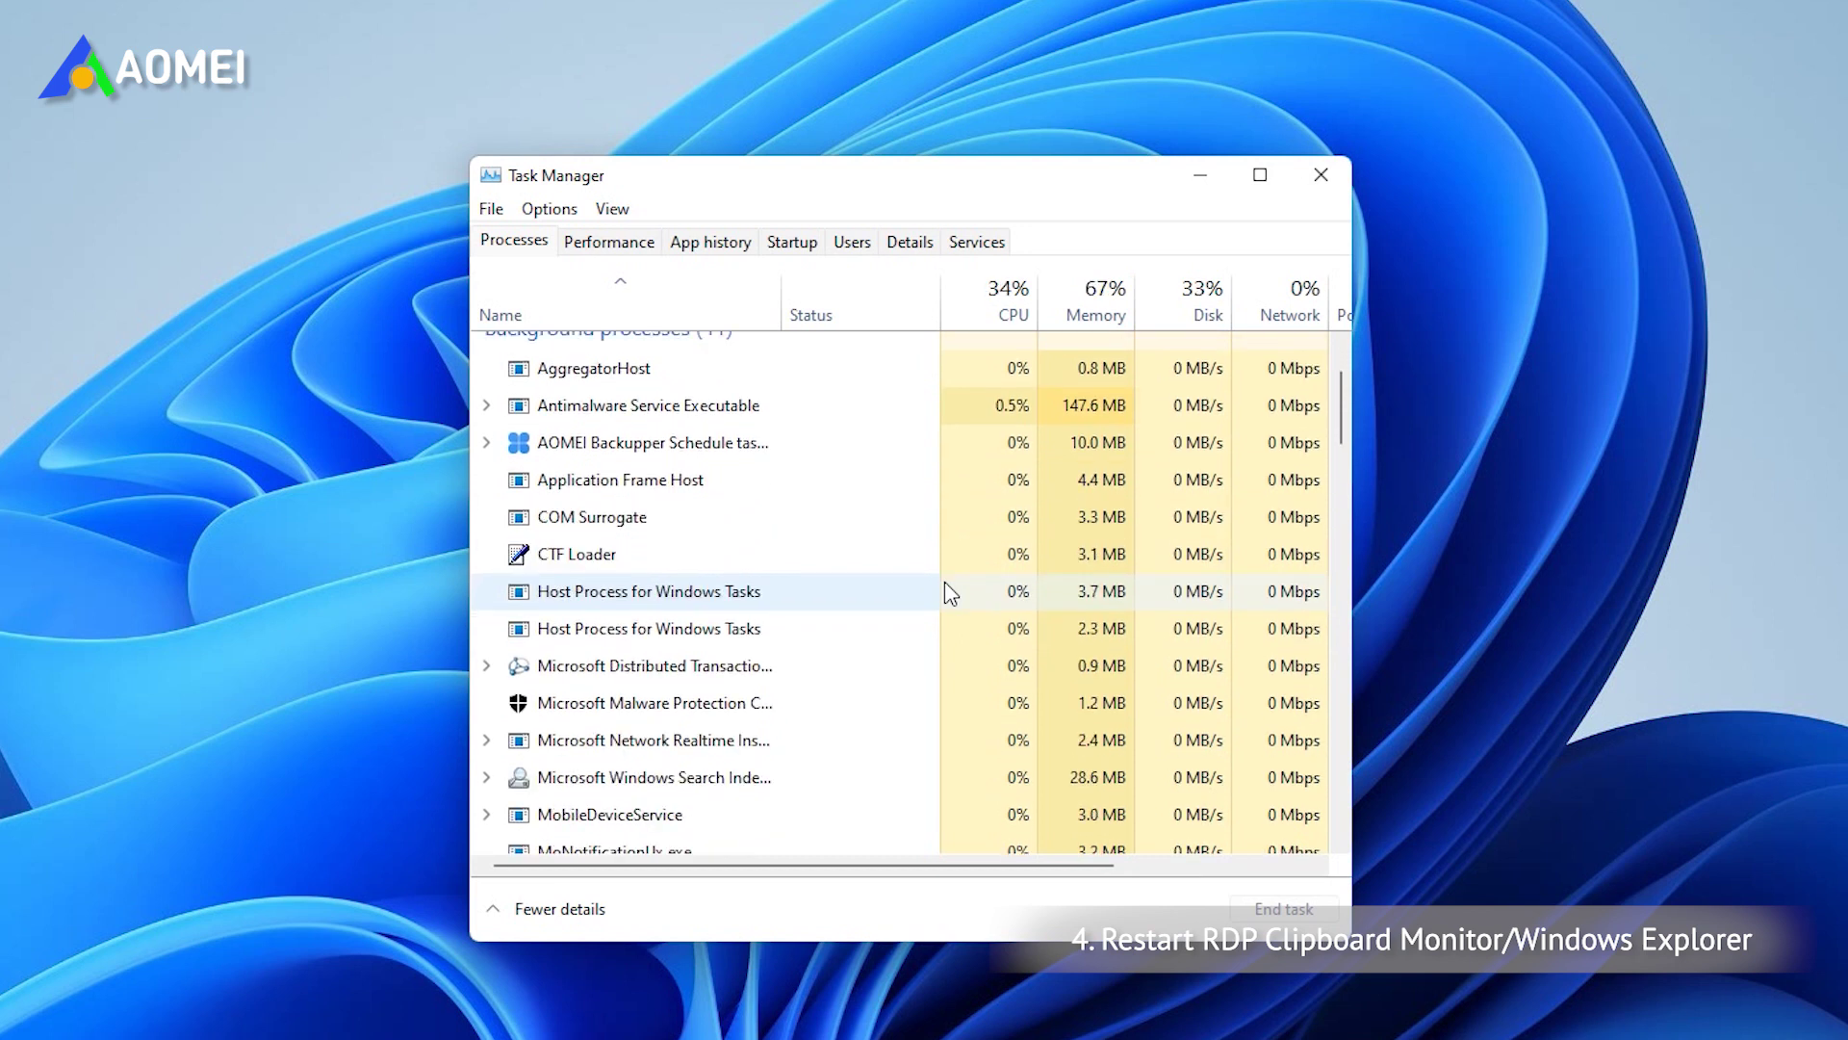
pyautogui.scroll(-10, 944, 581)
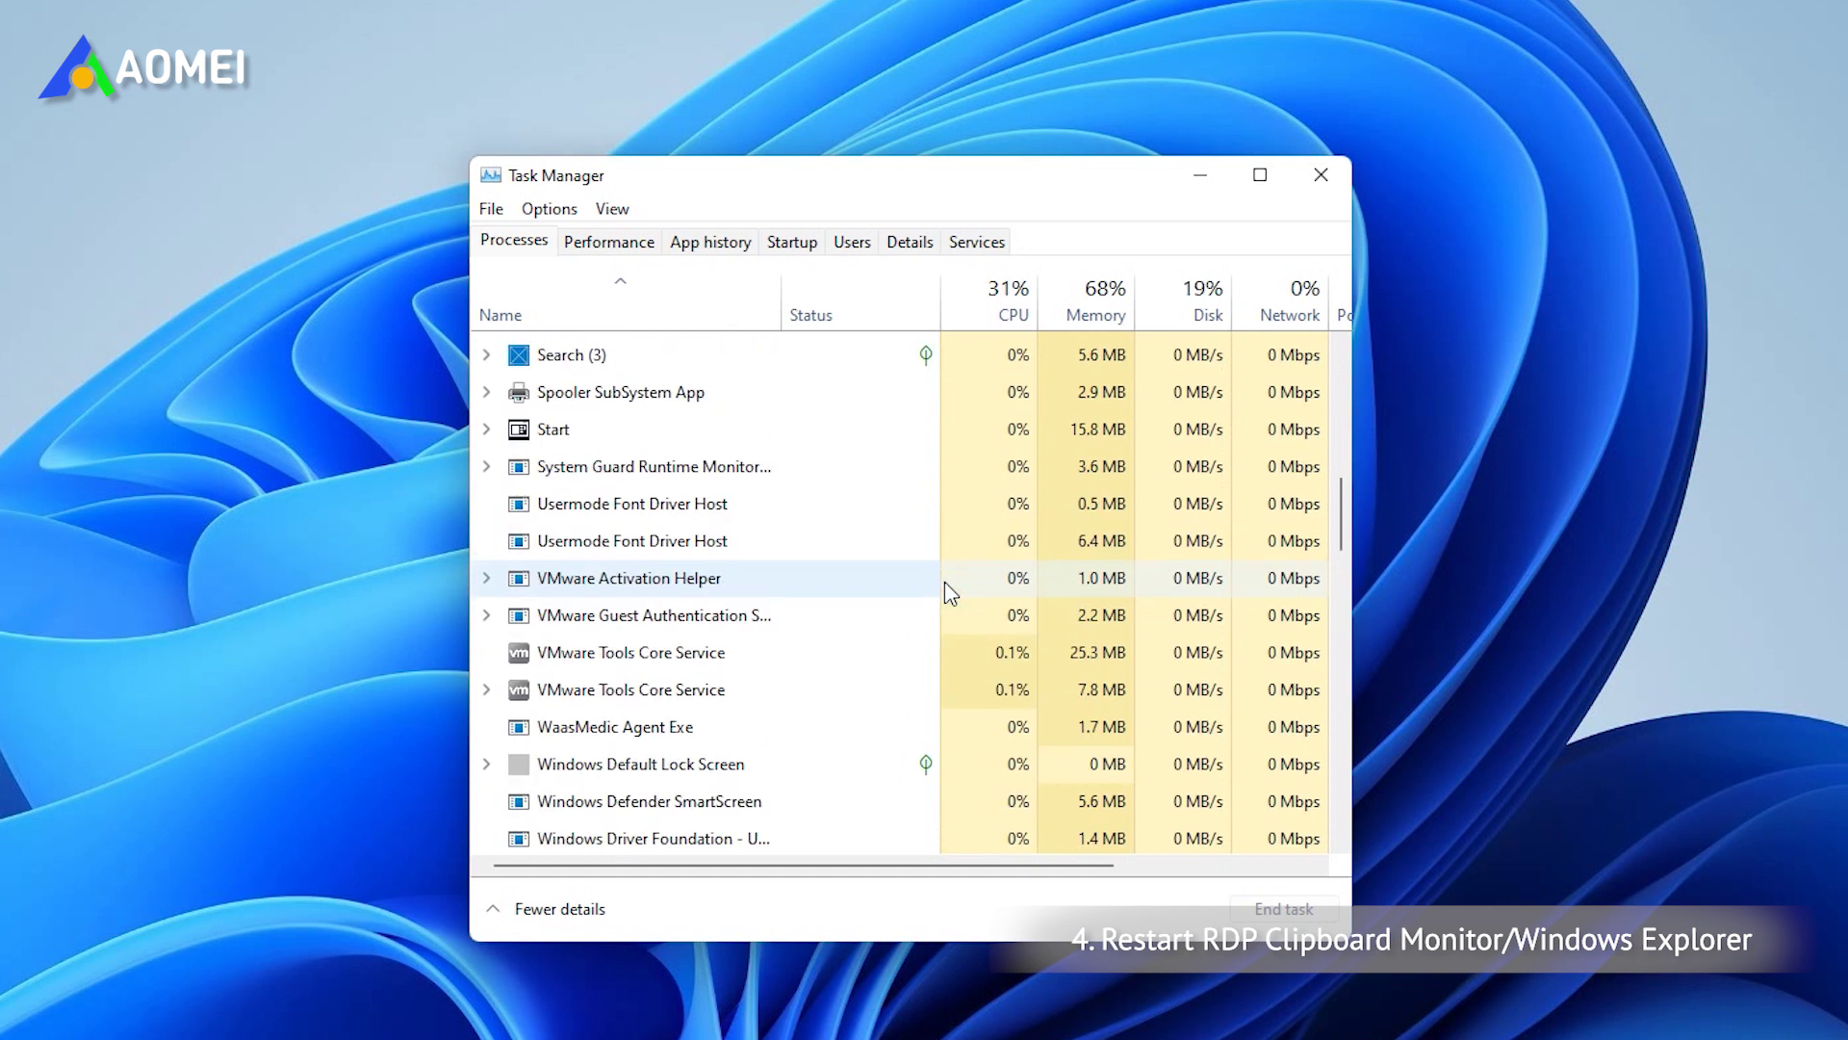
pyautogui.scroll(-12, 945, 581)
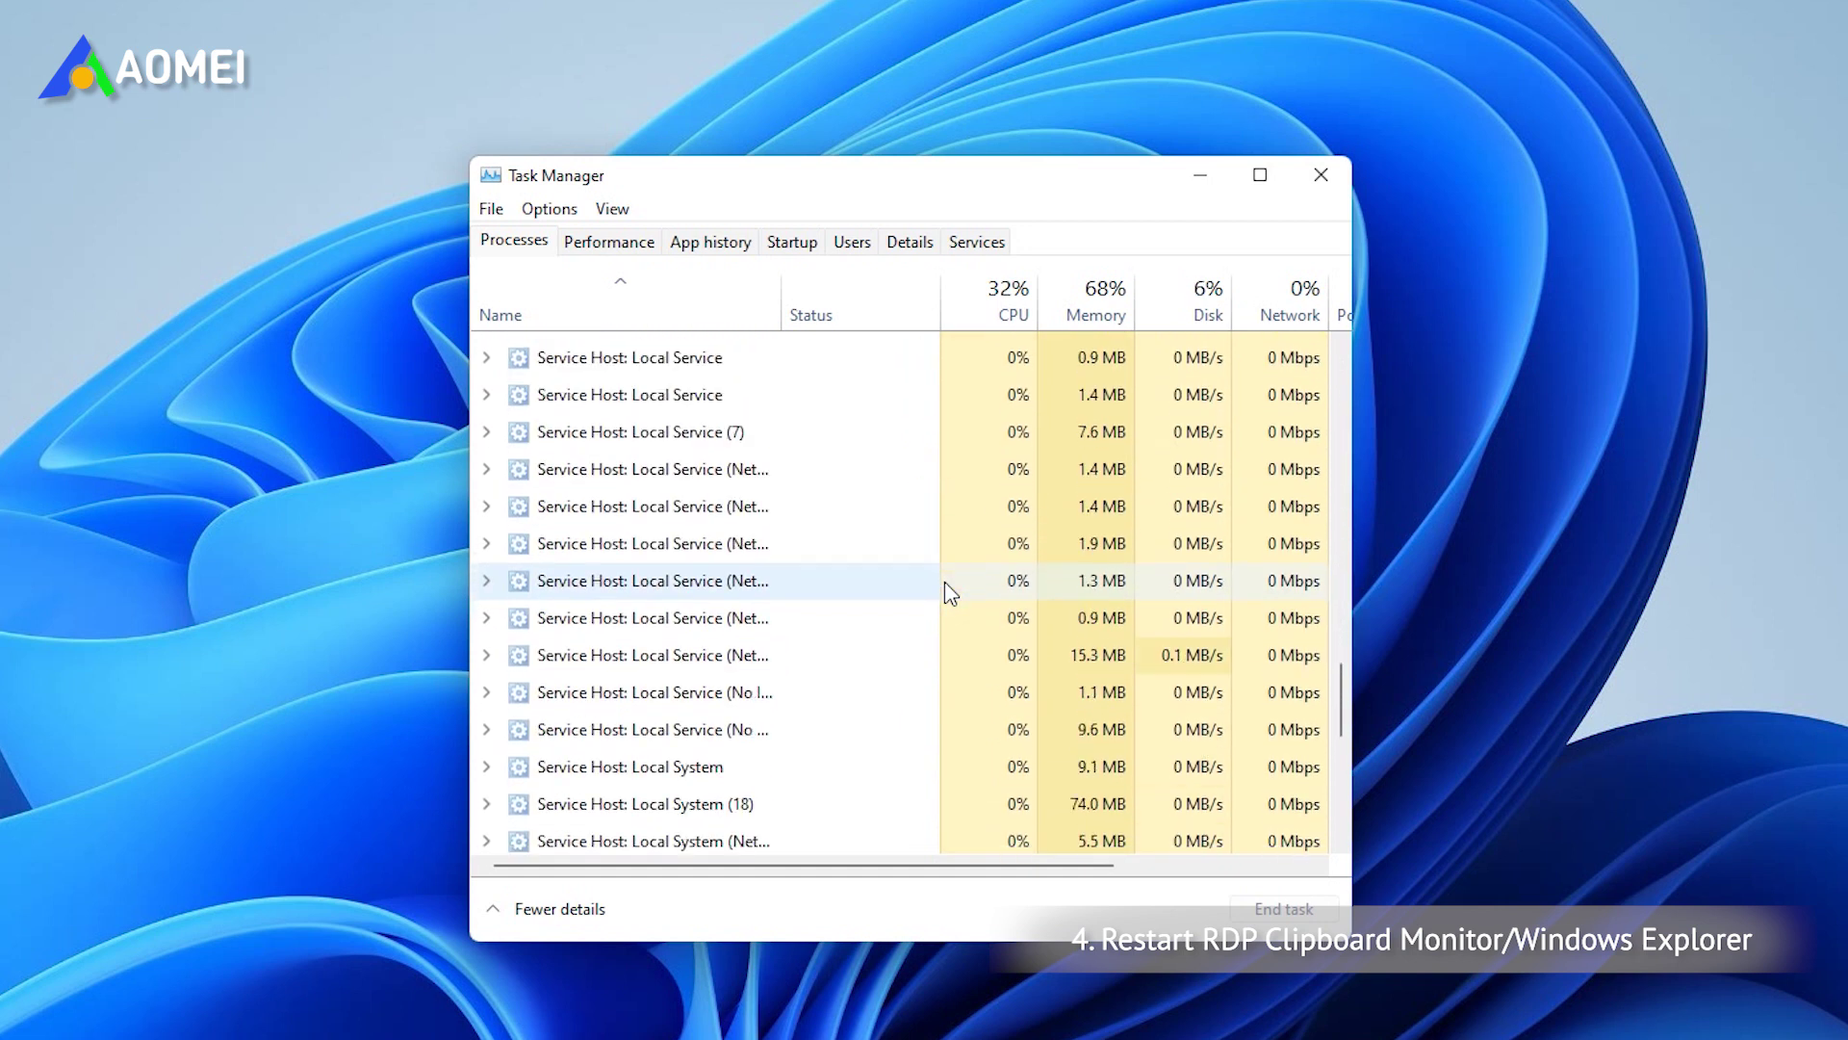
pyautogui.scroll(-3, 944, 590)
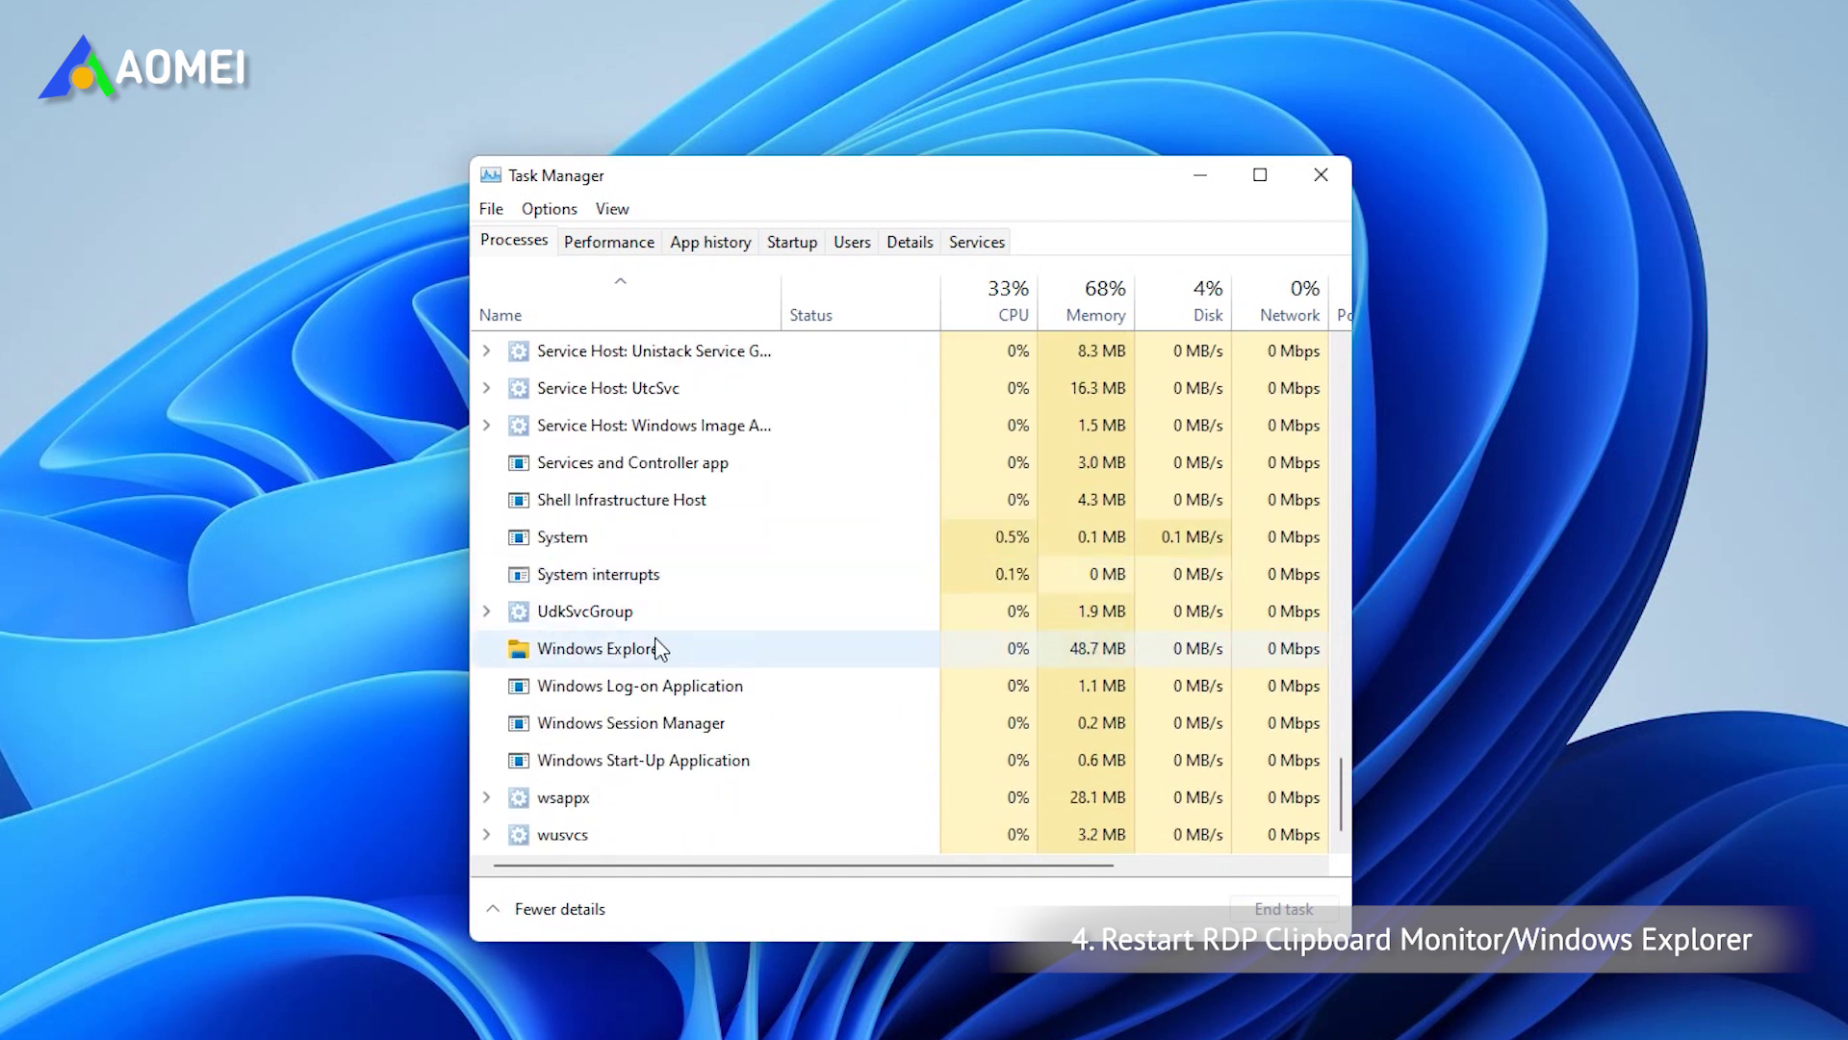
pyautogui.rightClick(635, 650)
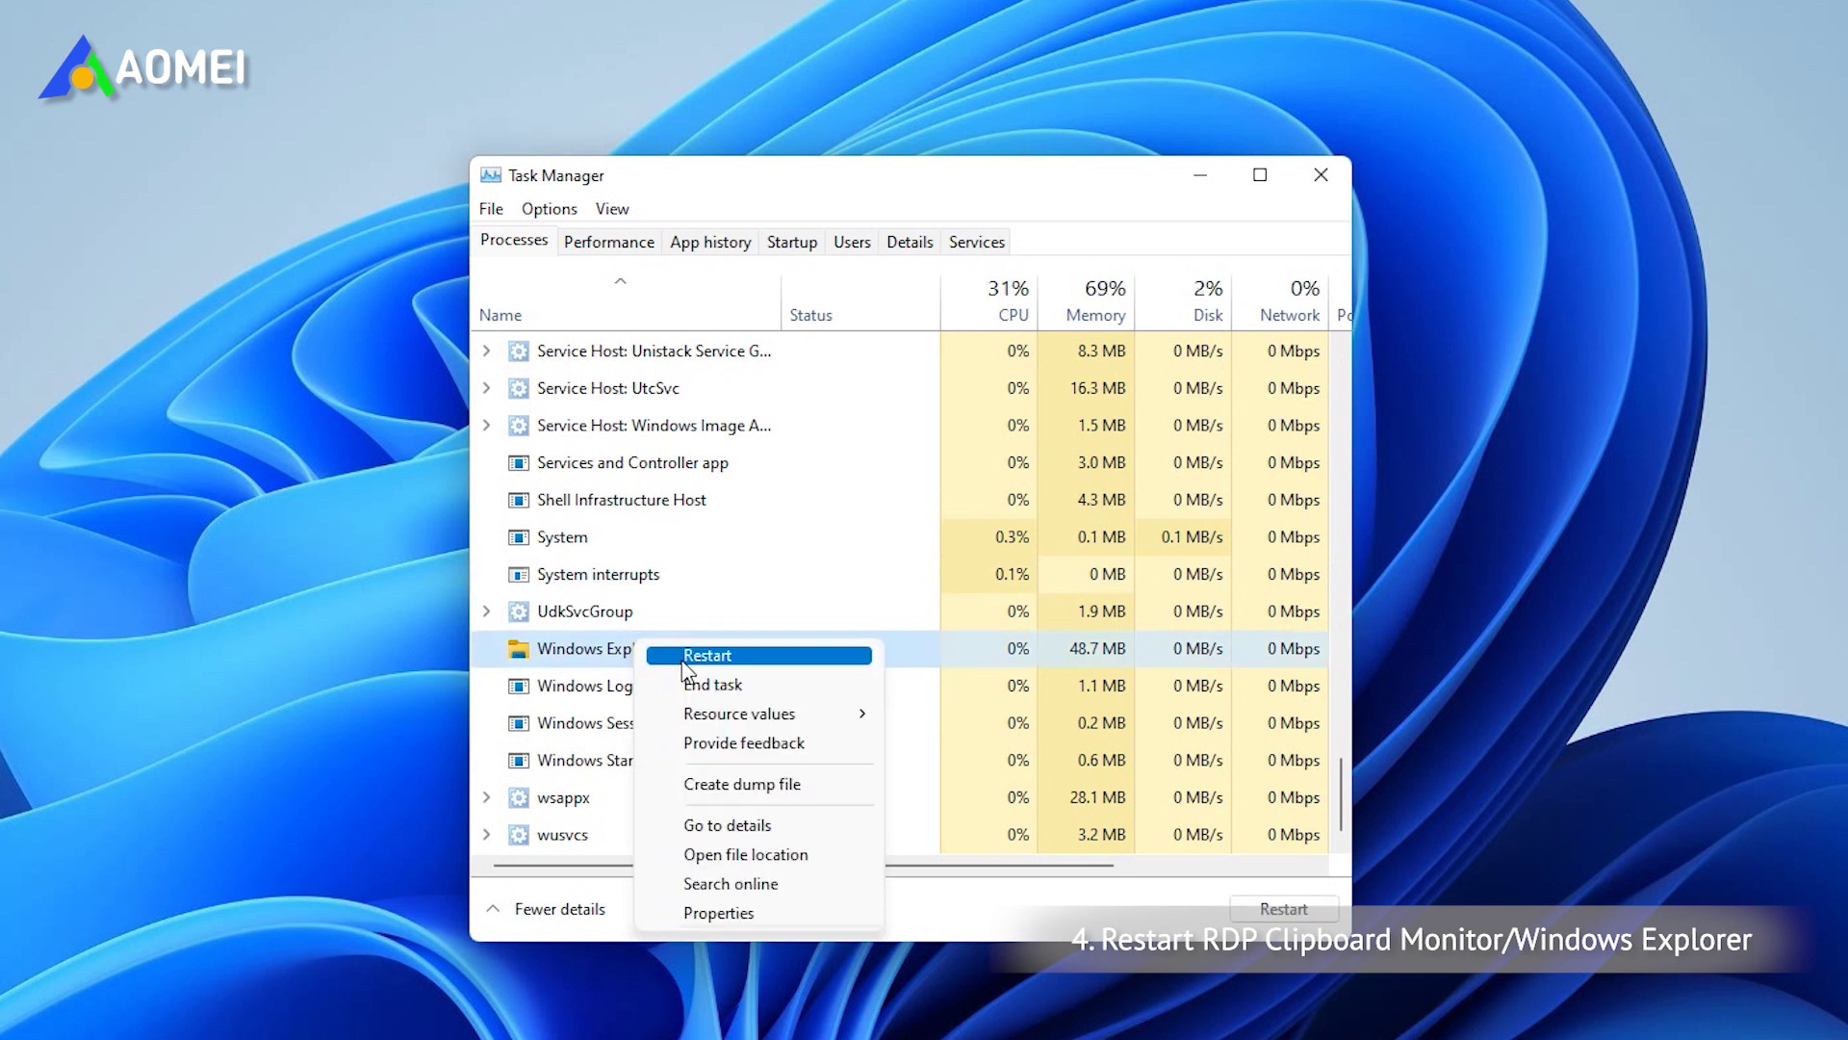
pyautogui.click(651, 656)
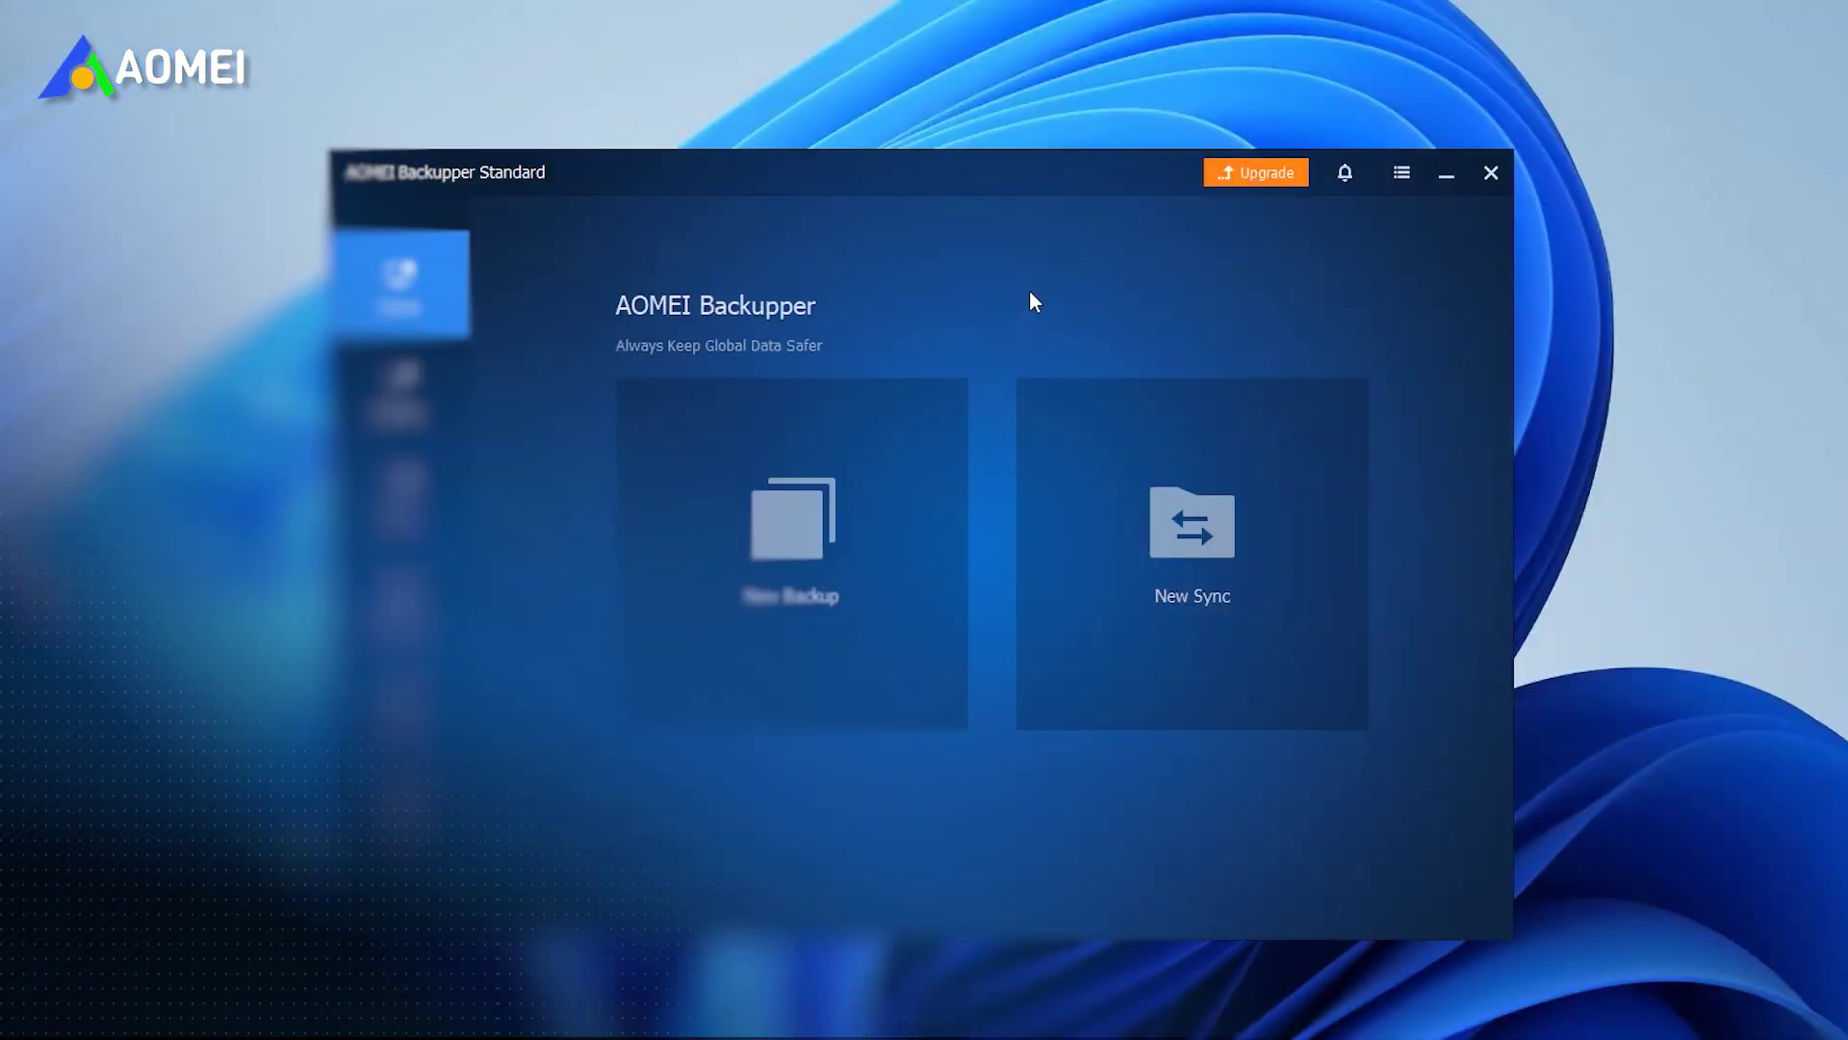
# Create a new Basic Sync task and name it TASK1
pyautogui.click(438, 539)
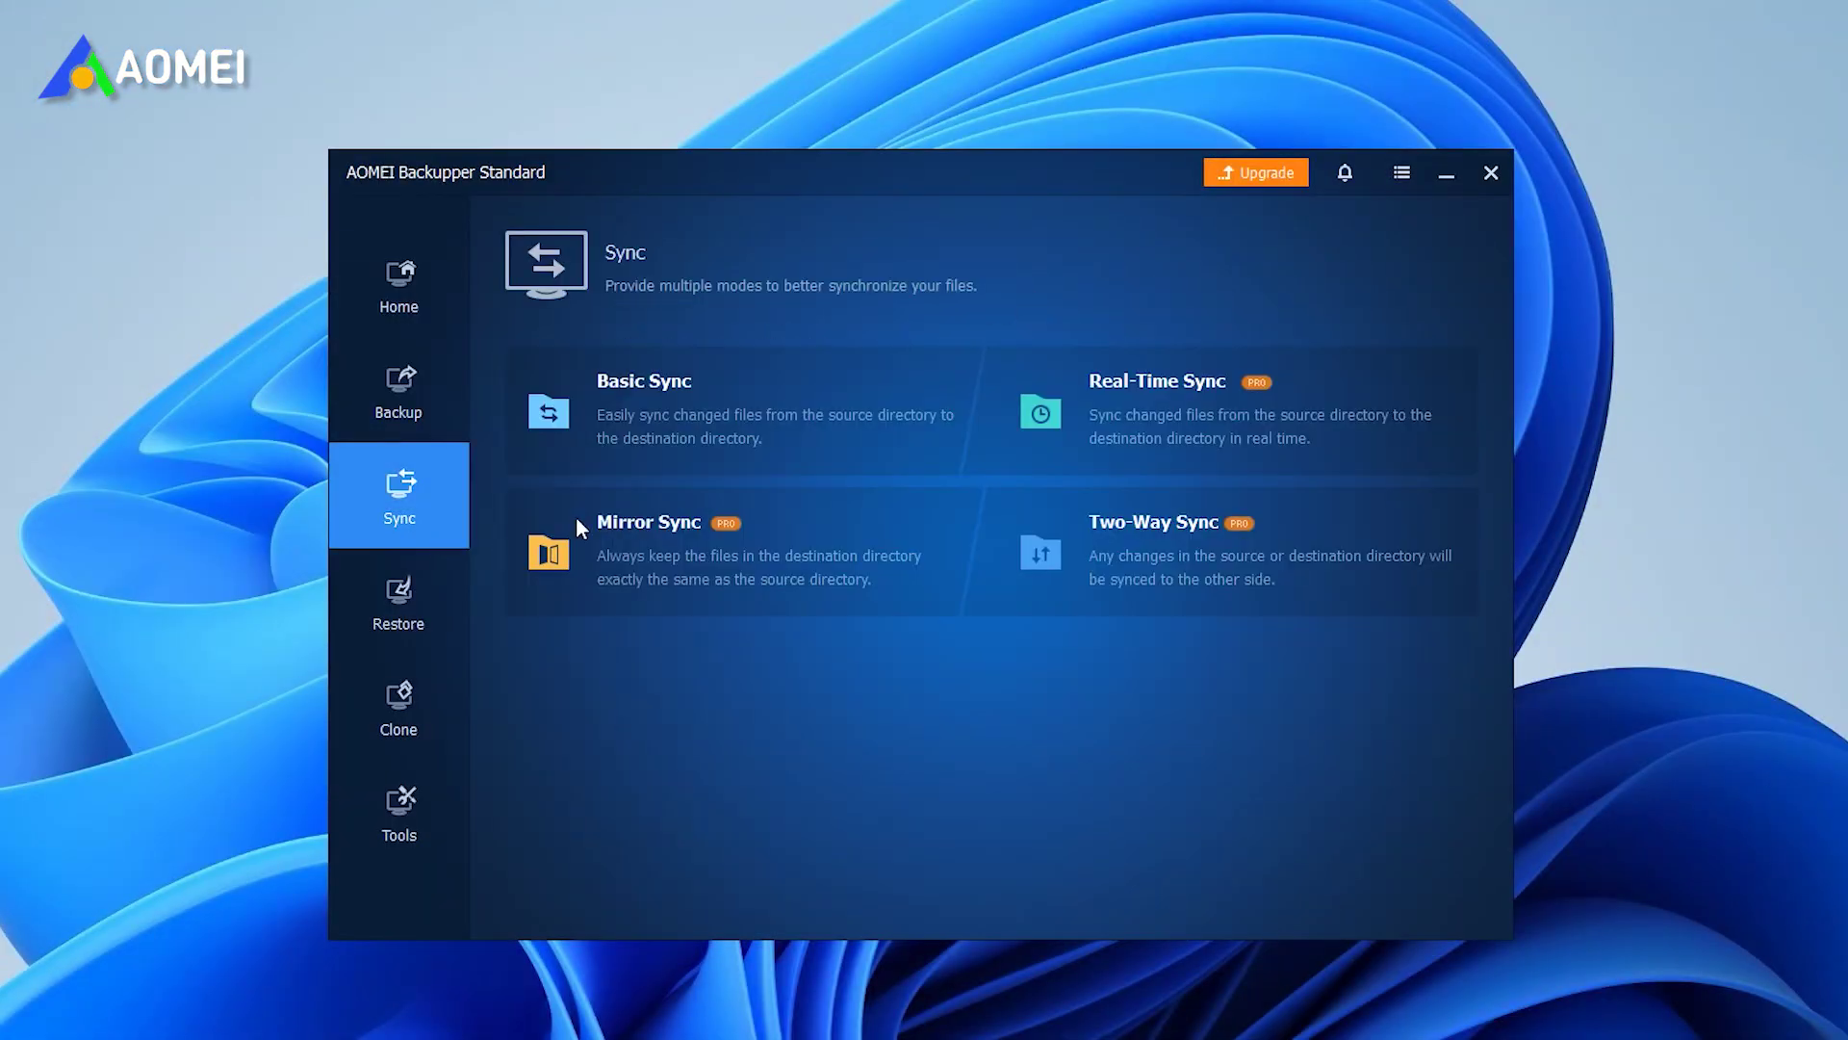
pyautogui.click(827, 404)
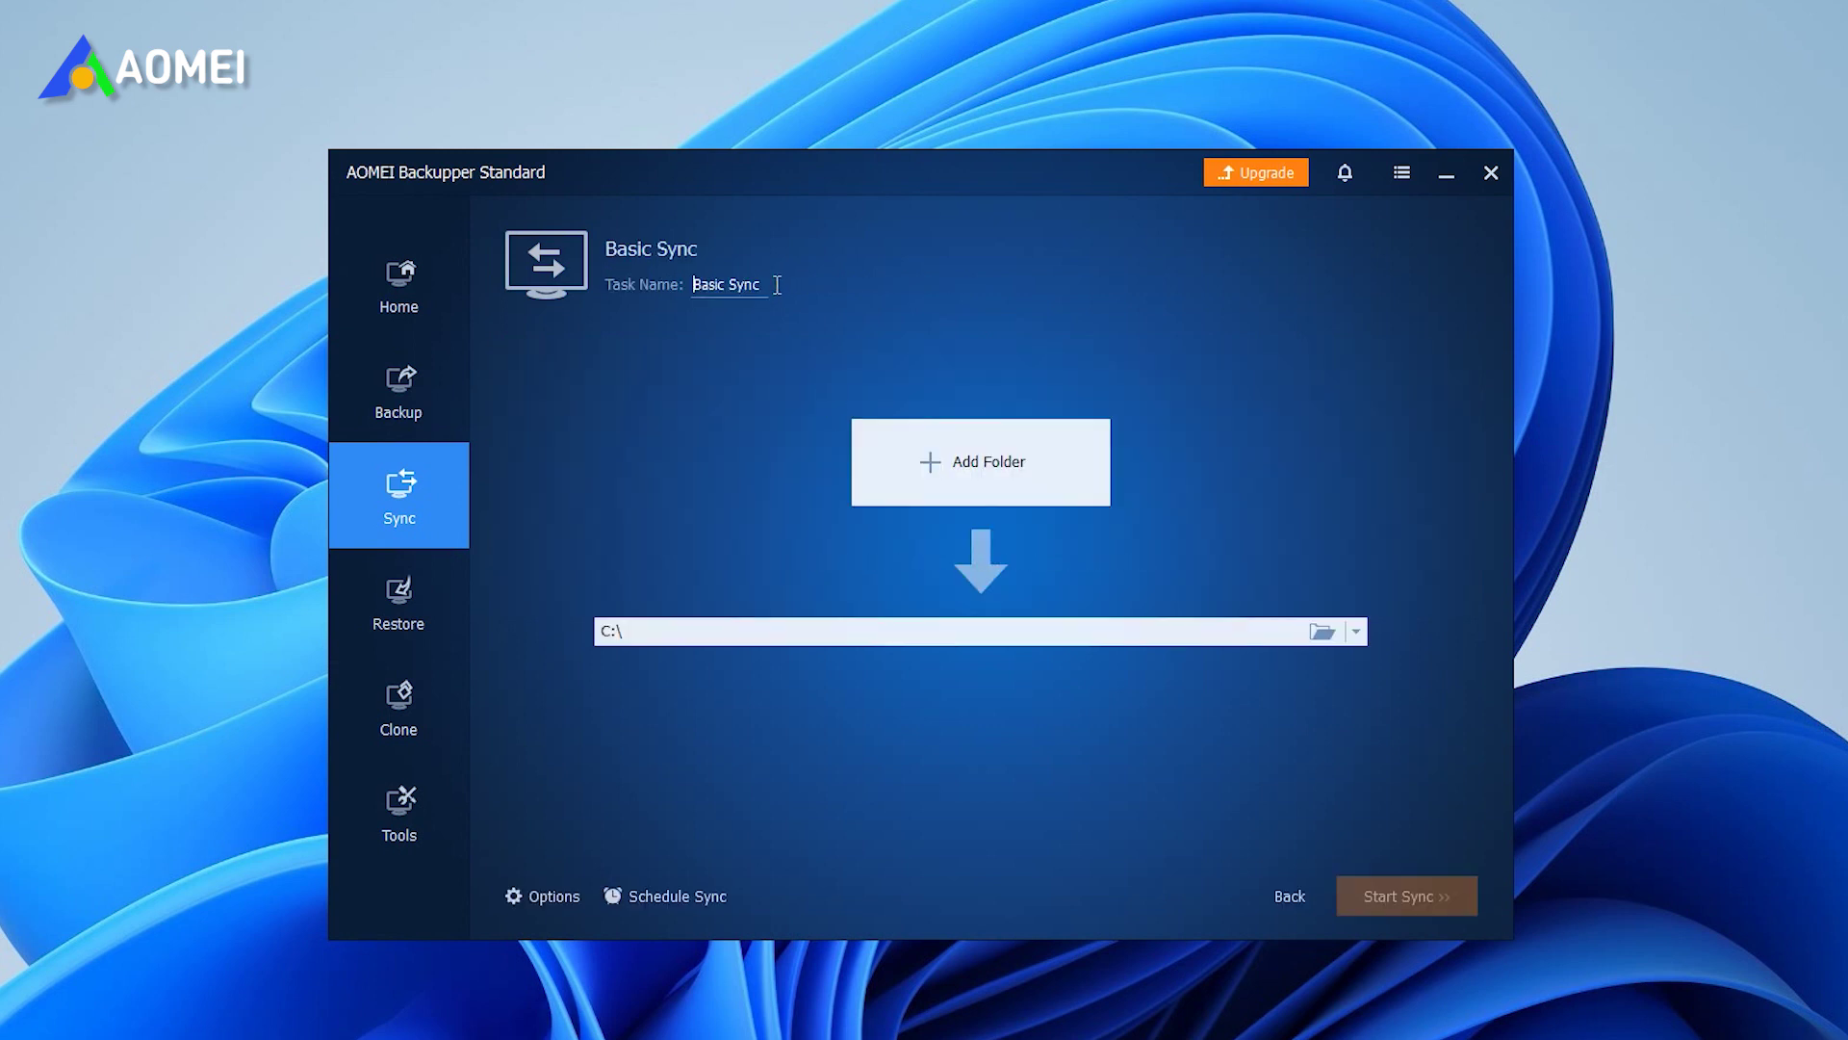
pyautogui.click(678, 286)
pyautogui.write('TASK1')
pyautogui.press('Return')
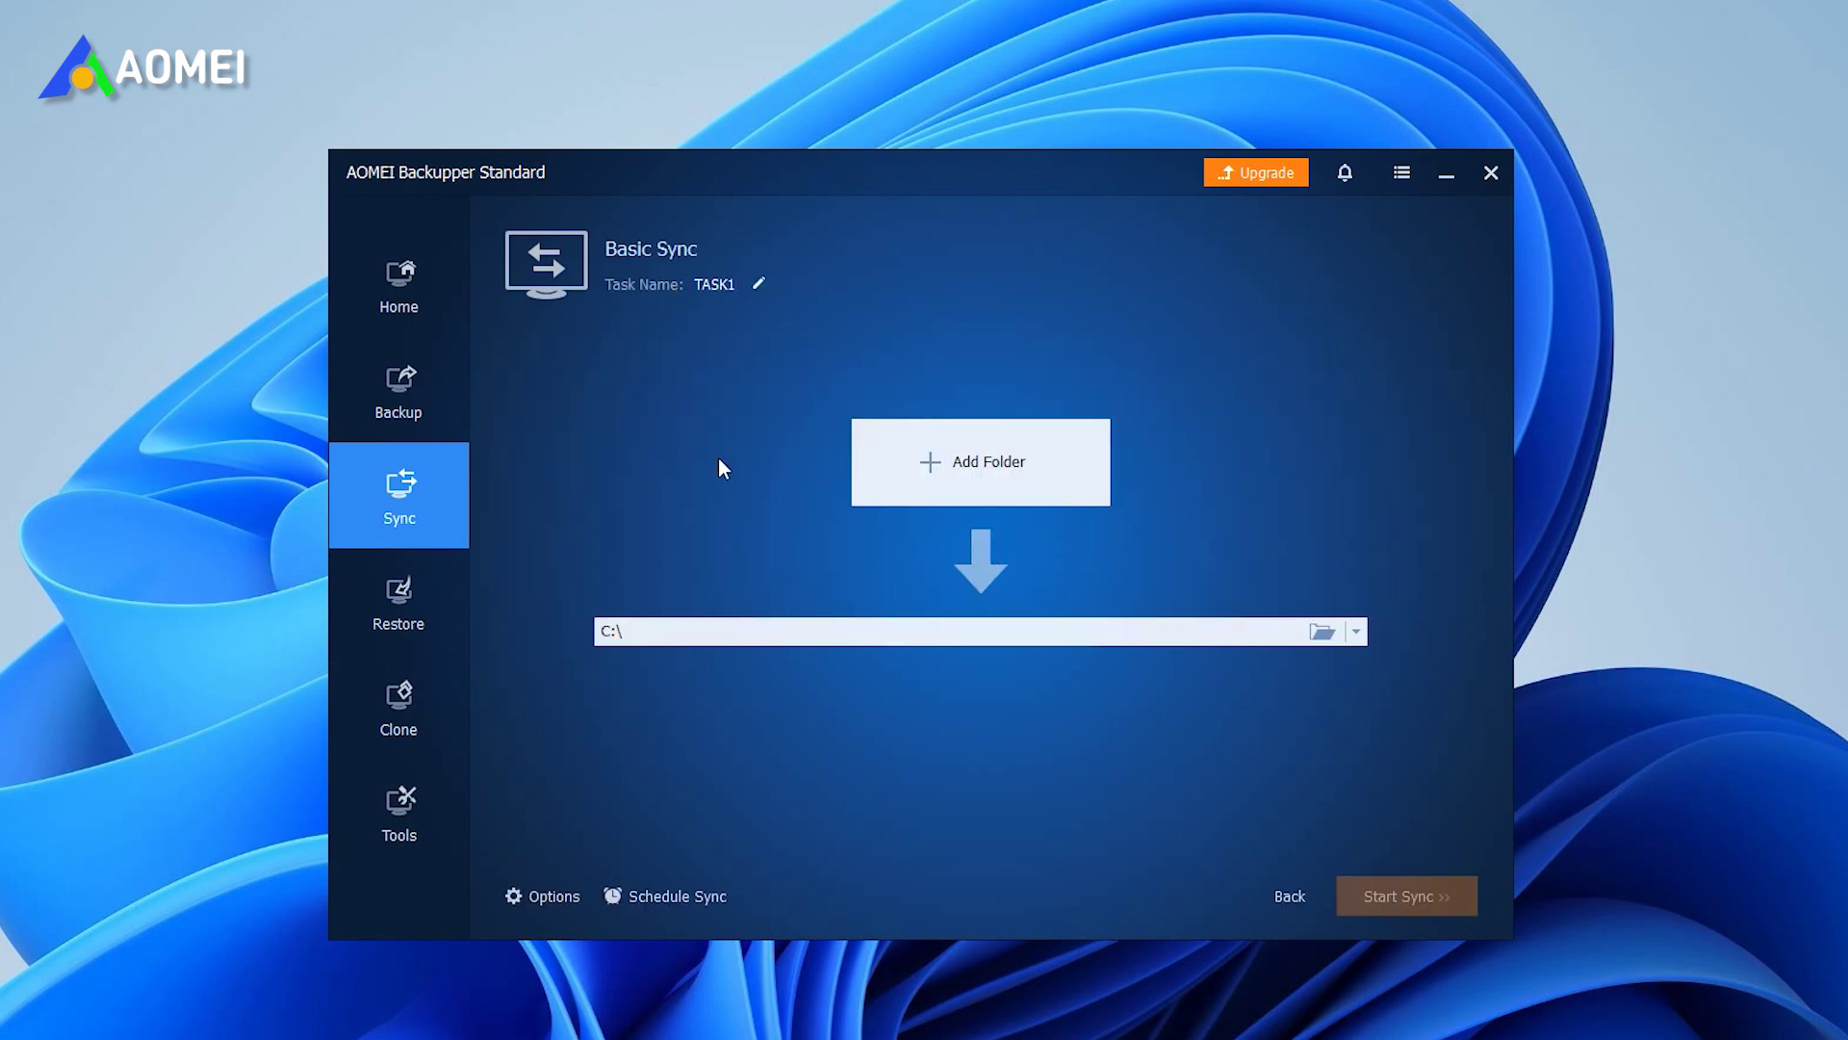
# Add the Music and Videos folders as sync sources and check the destination choices
pyautogui.click(929, 476)
pyautogui.click(783, 487)
pyautogui.click(1188, 672)
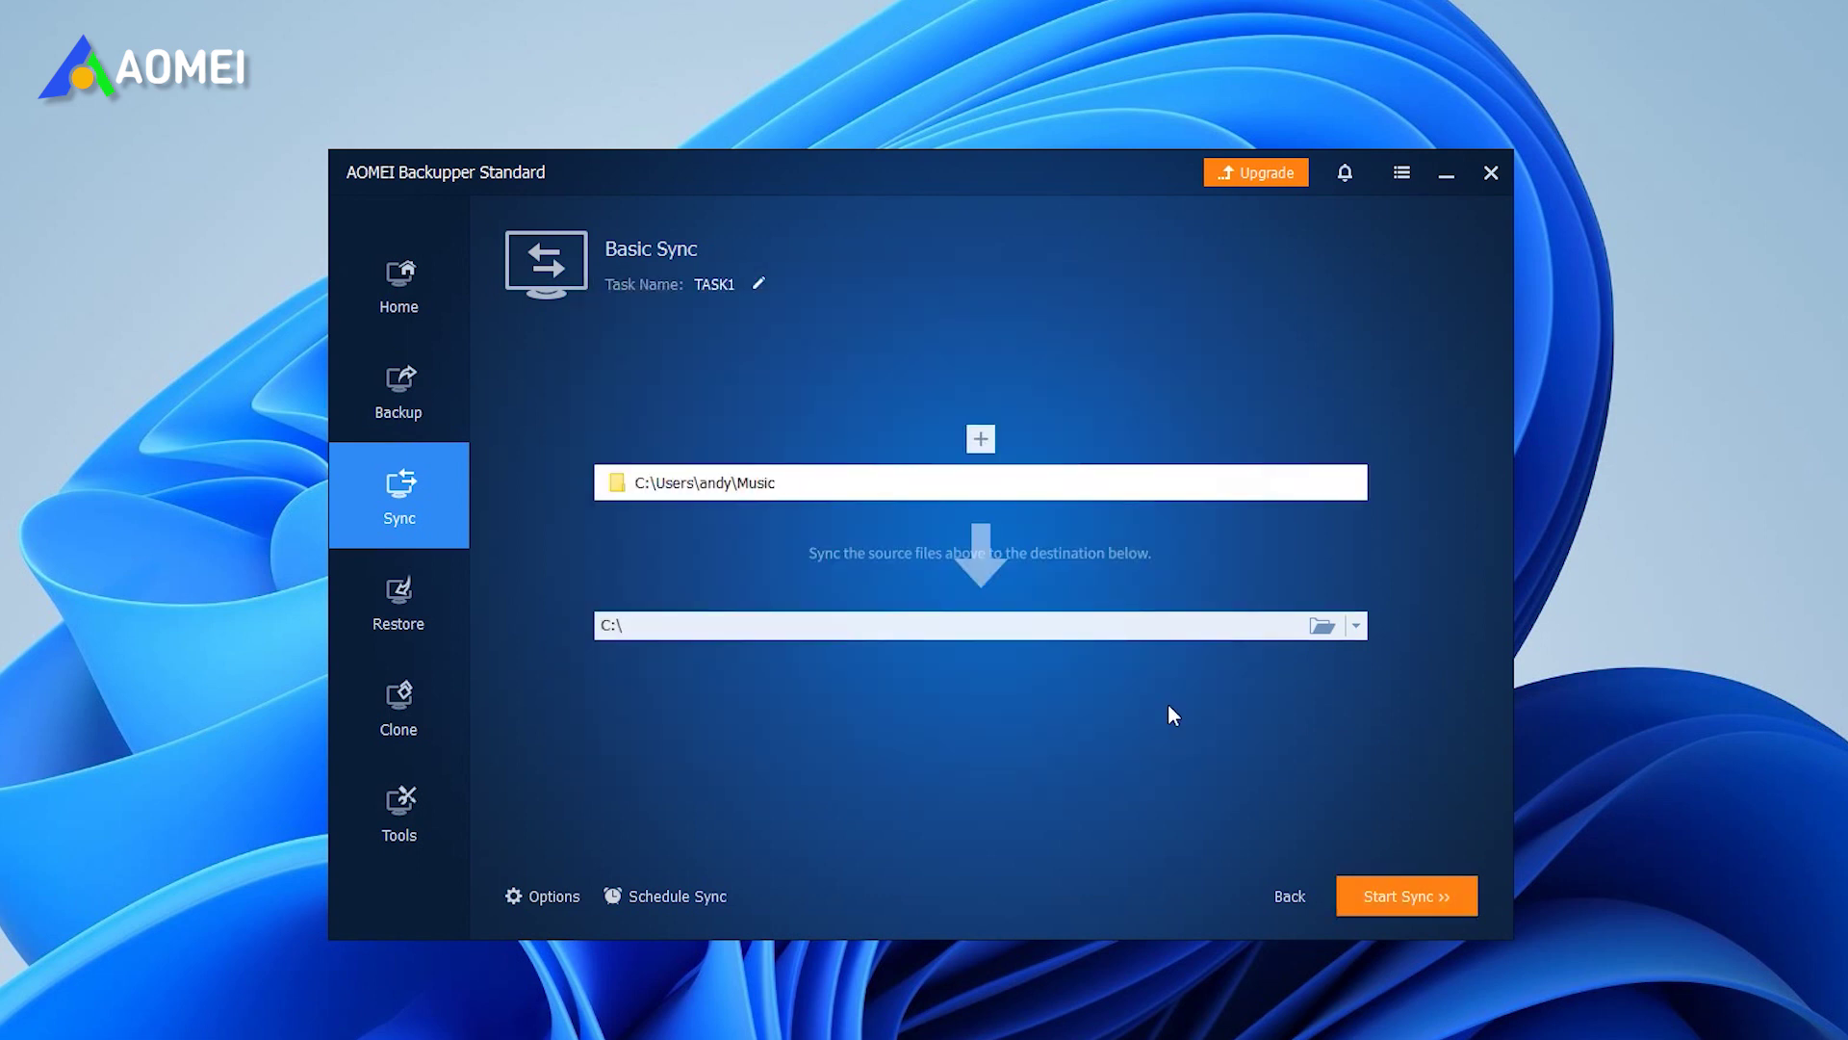
pyautogui.click(980, 441)
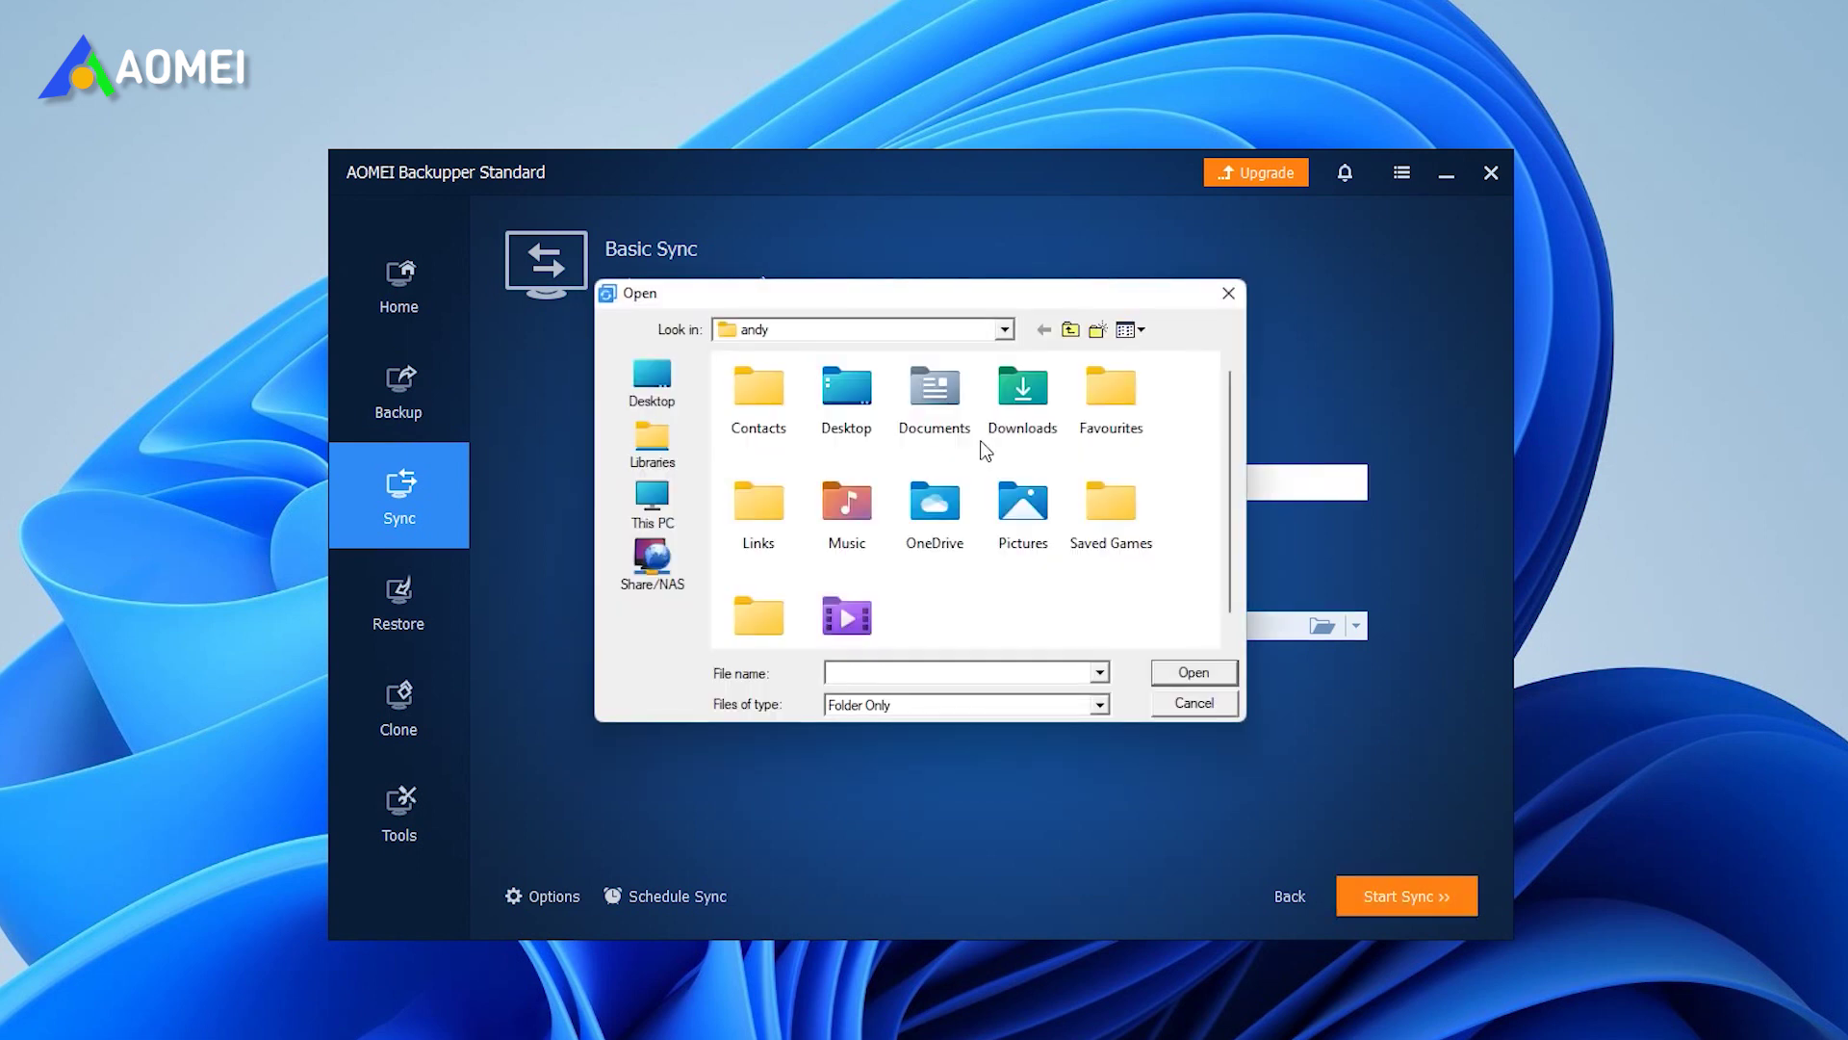
pyautogui.click(828, 639)
pyautogui.click(1185, 673)
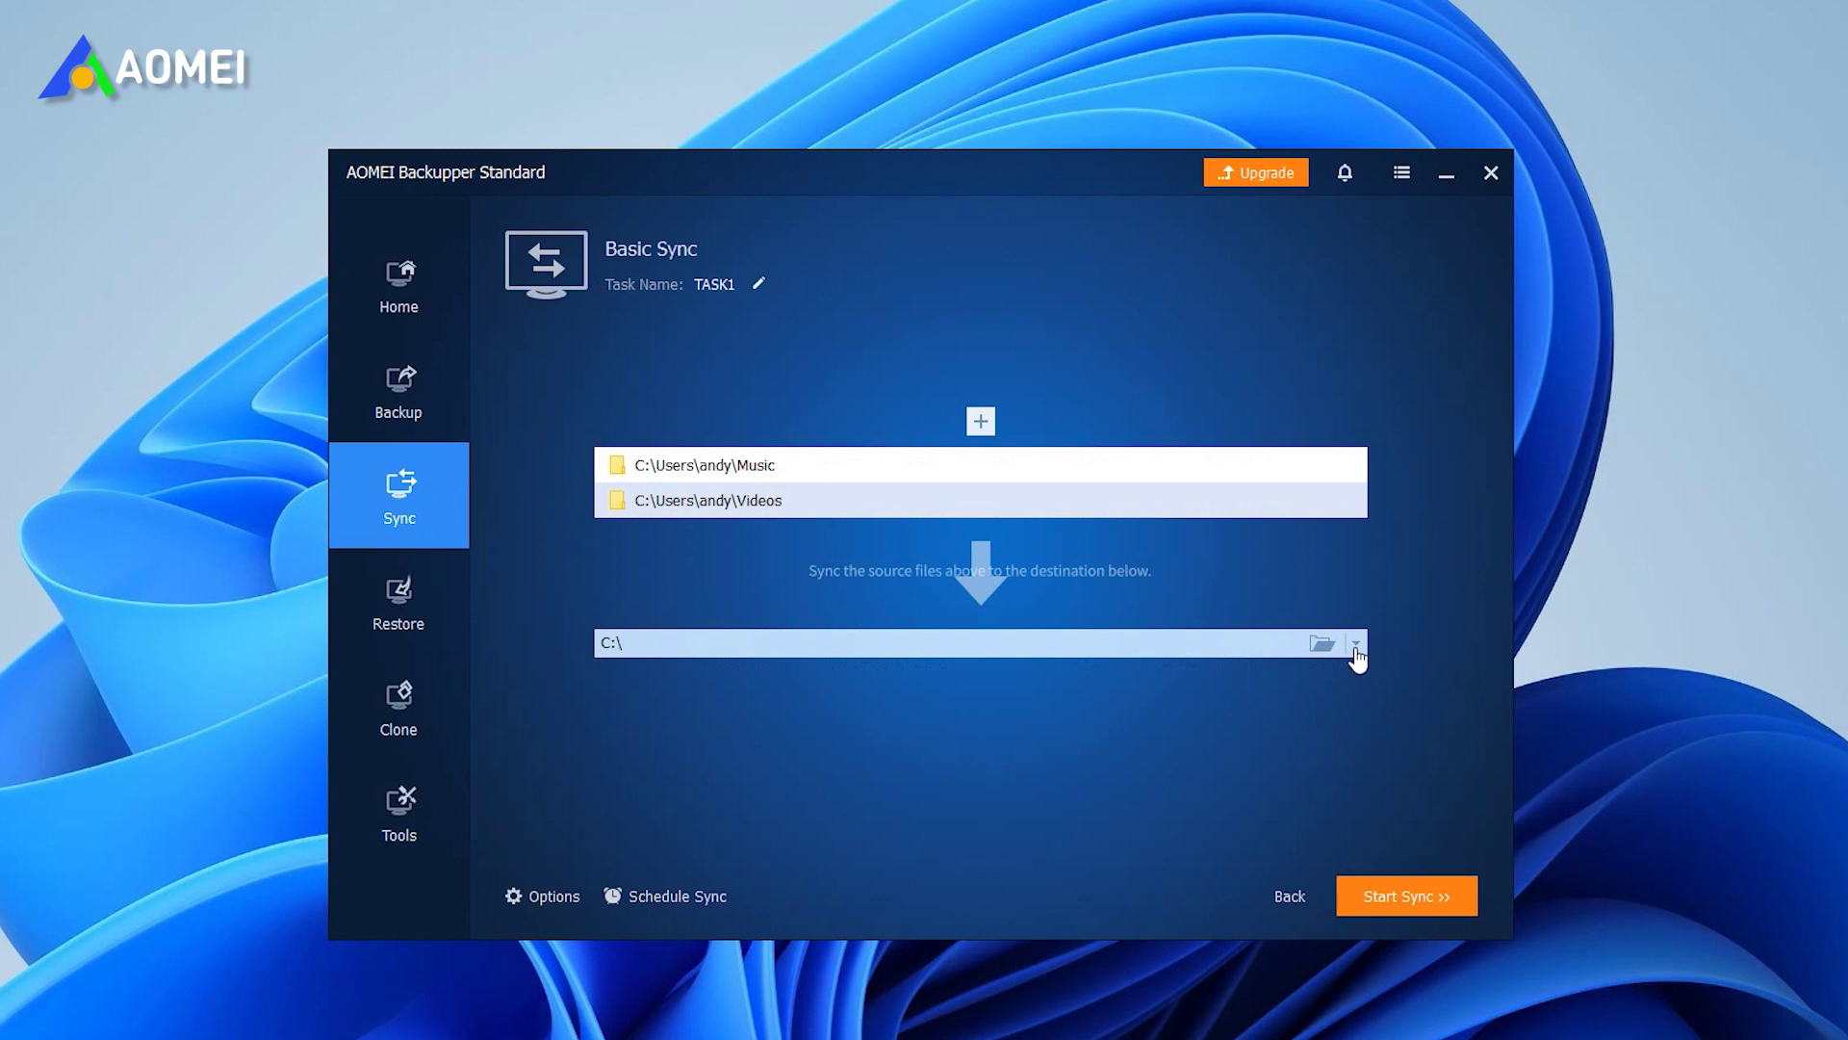
pyautogui.click(1355, 645)
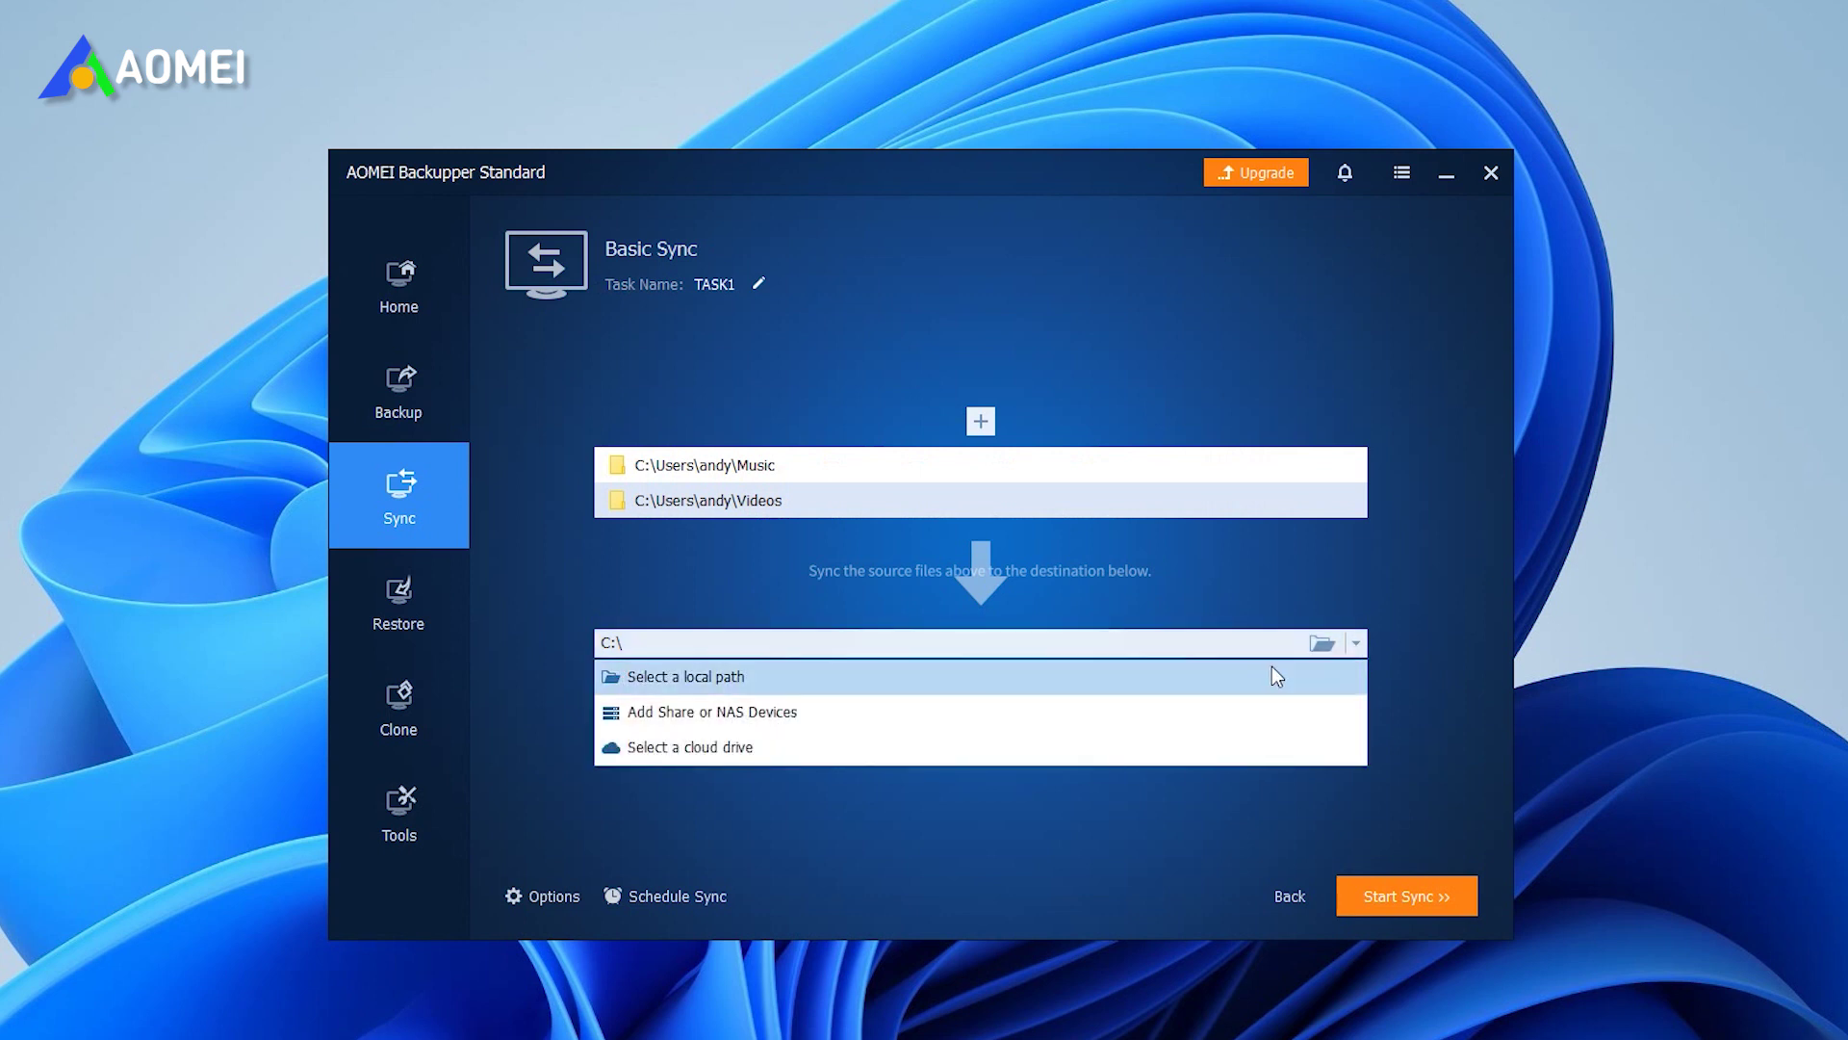
# Keep C:\ as destination, then give the task comment TASK1 with email notification on
pyautogui.click(1232, 735)
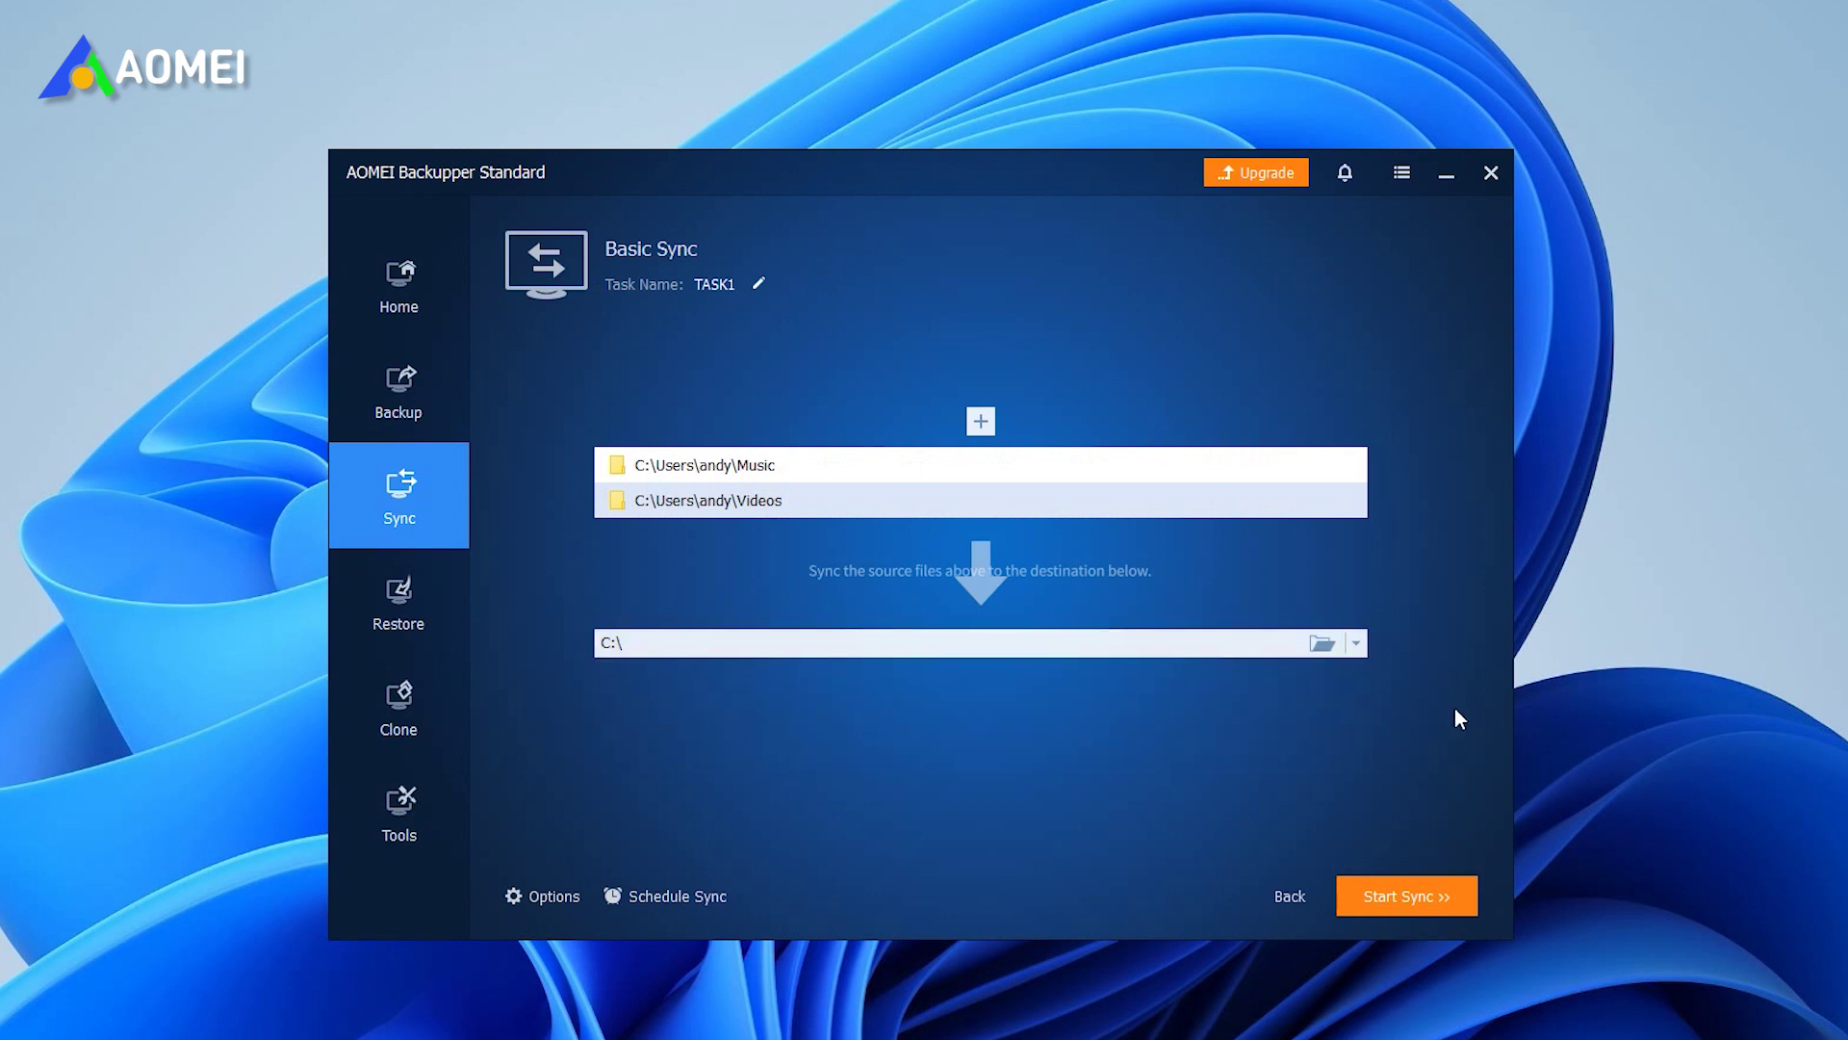
pyautogui.click(531, 903)
pyautogui.click(892, 384)
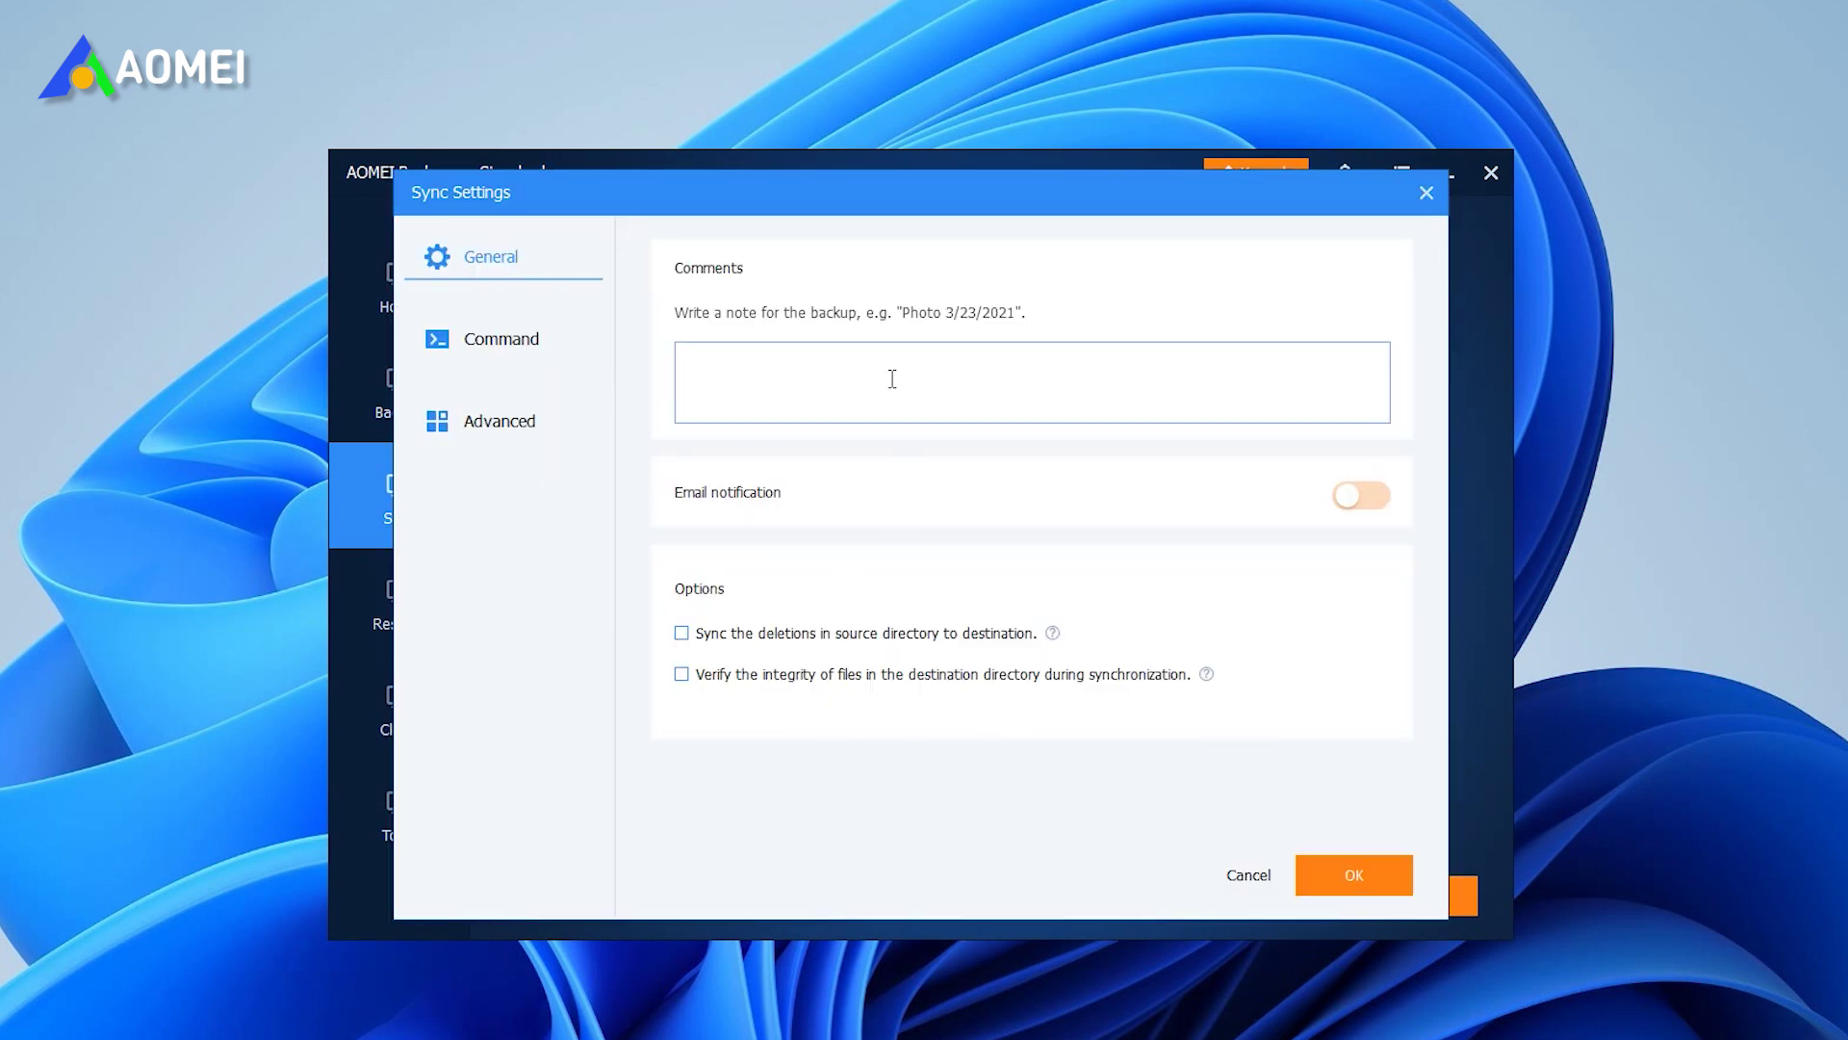
pyautogui.write('TASK1')
pyautogui.click(1369, 499)
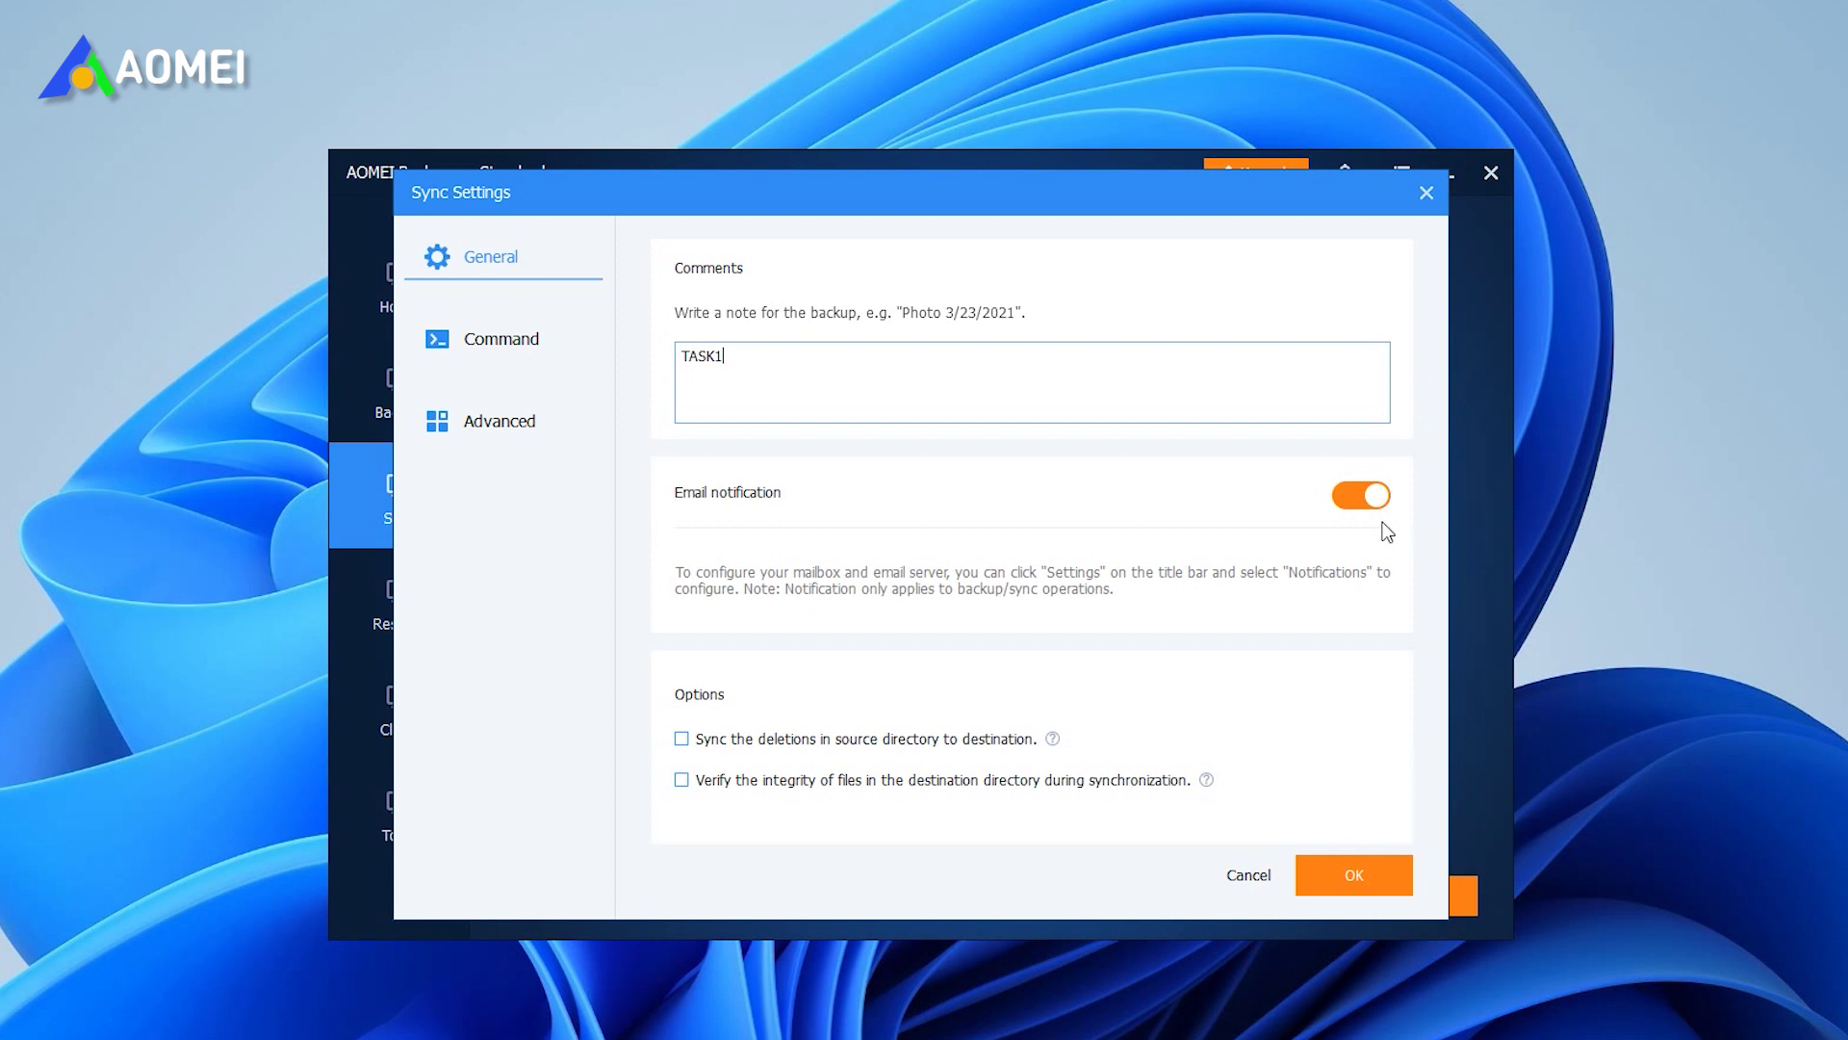
pyautogui.click(1354, 871)
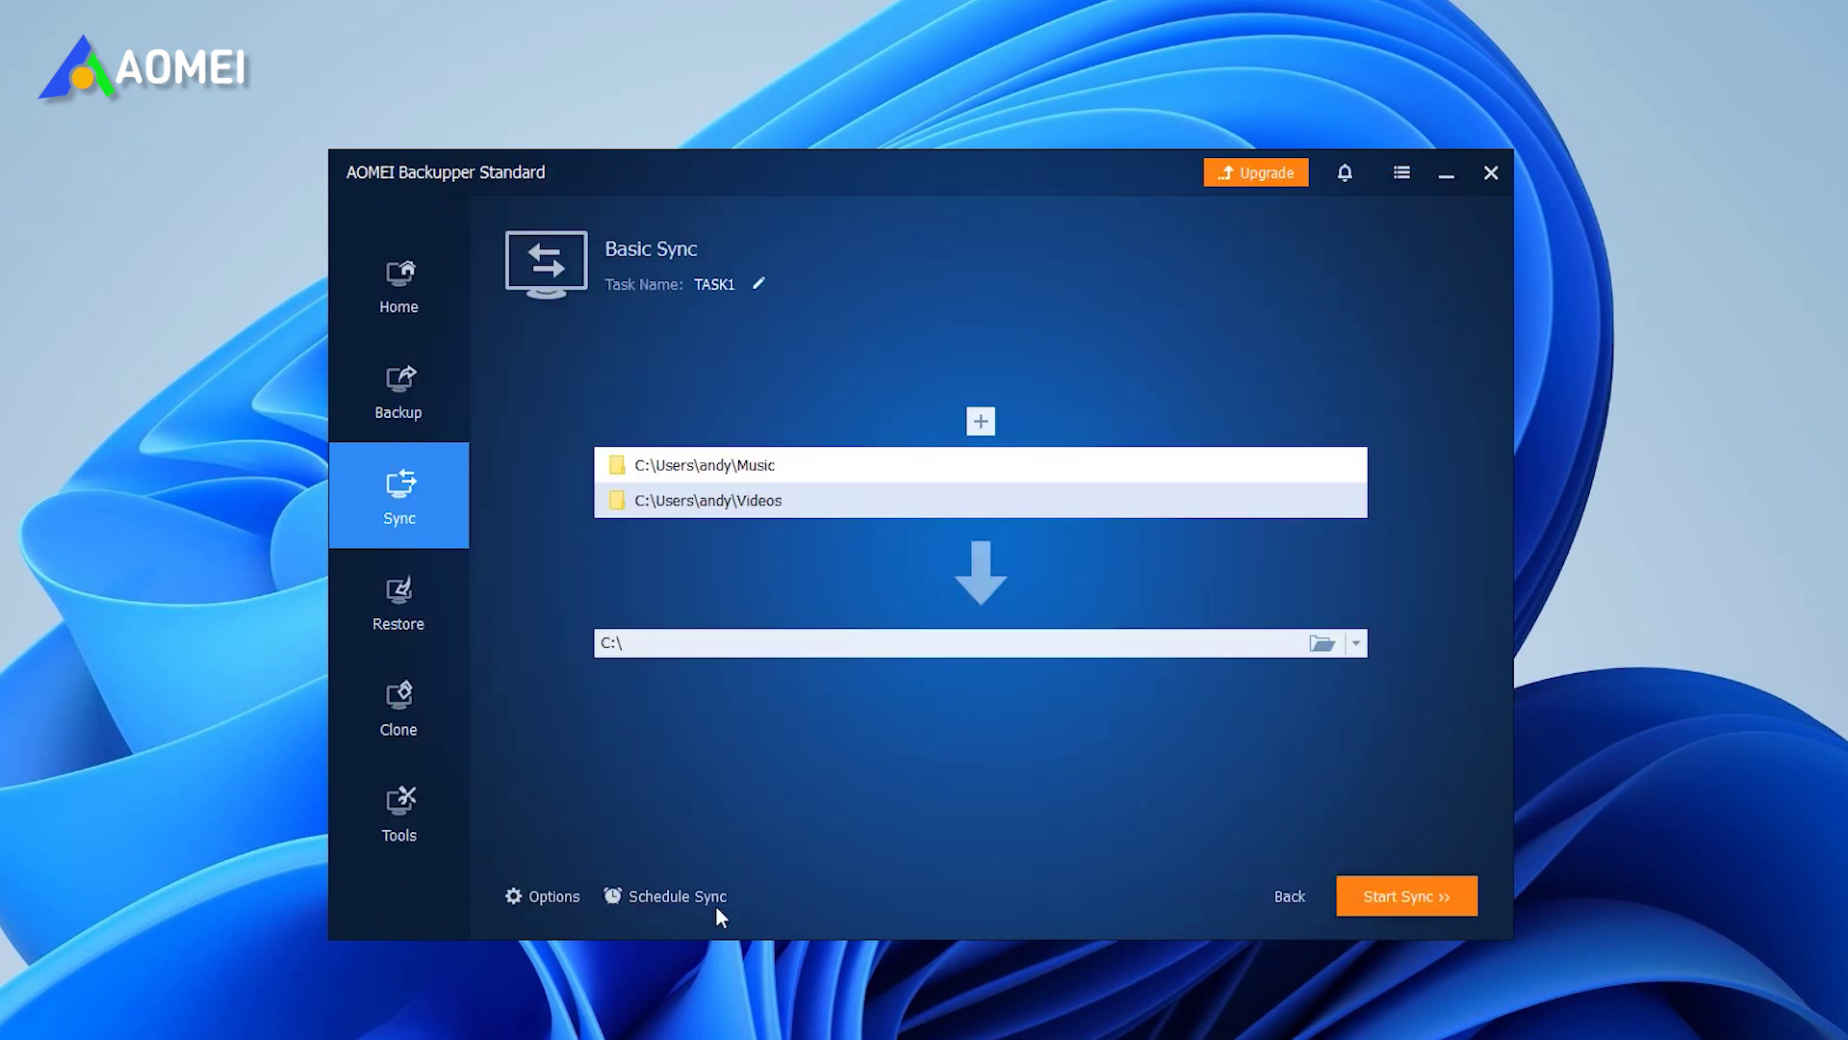
# Enable scheduled syncing with the Daily frequency
pyautogui.click(651, 897)
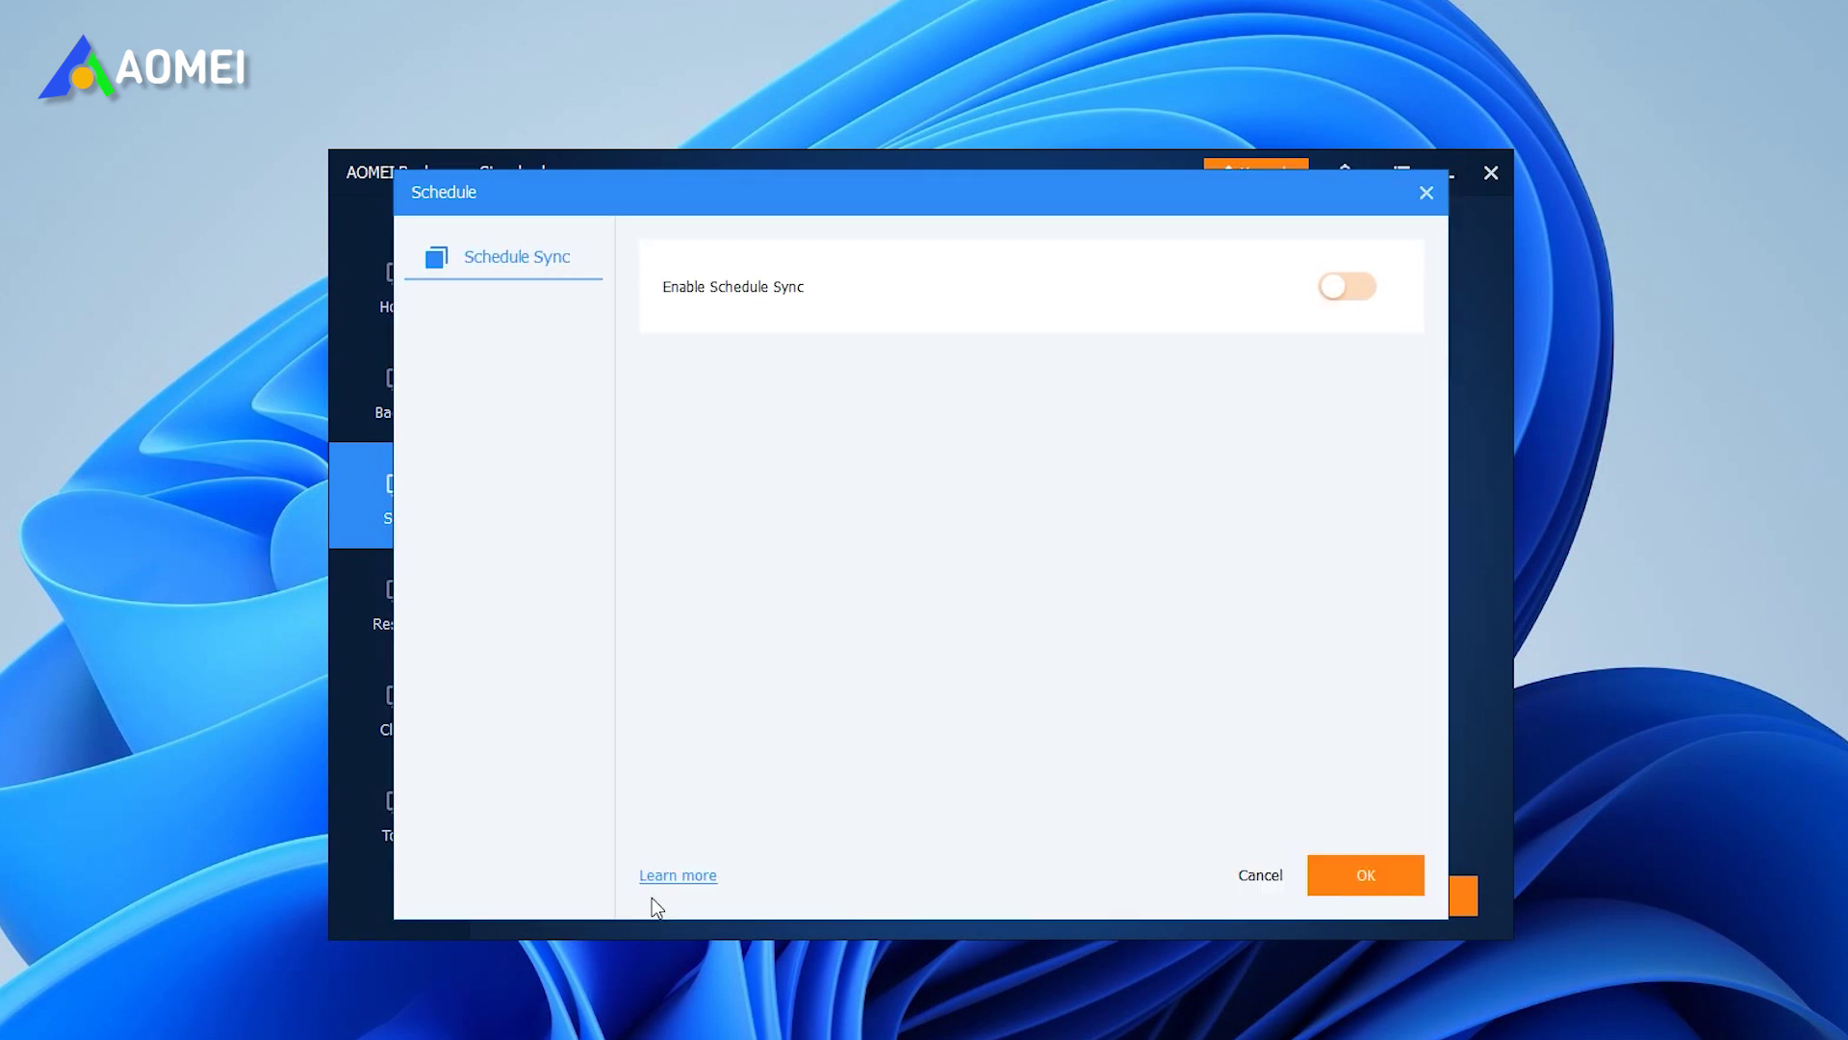
pyautogui.click(1372, 287)
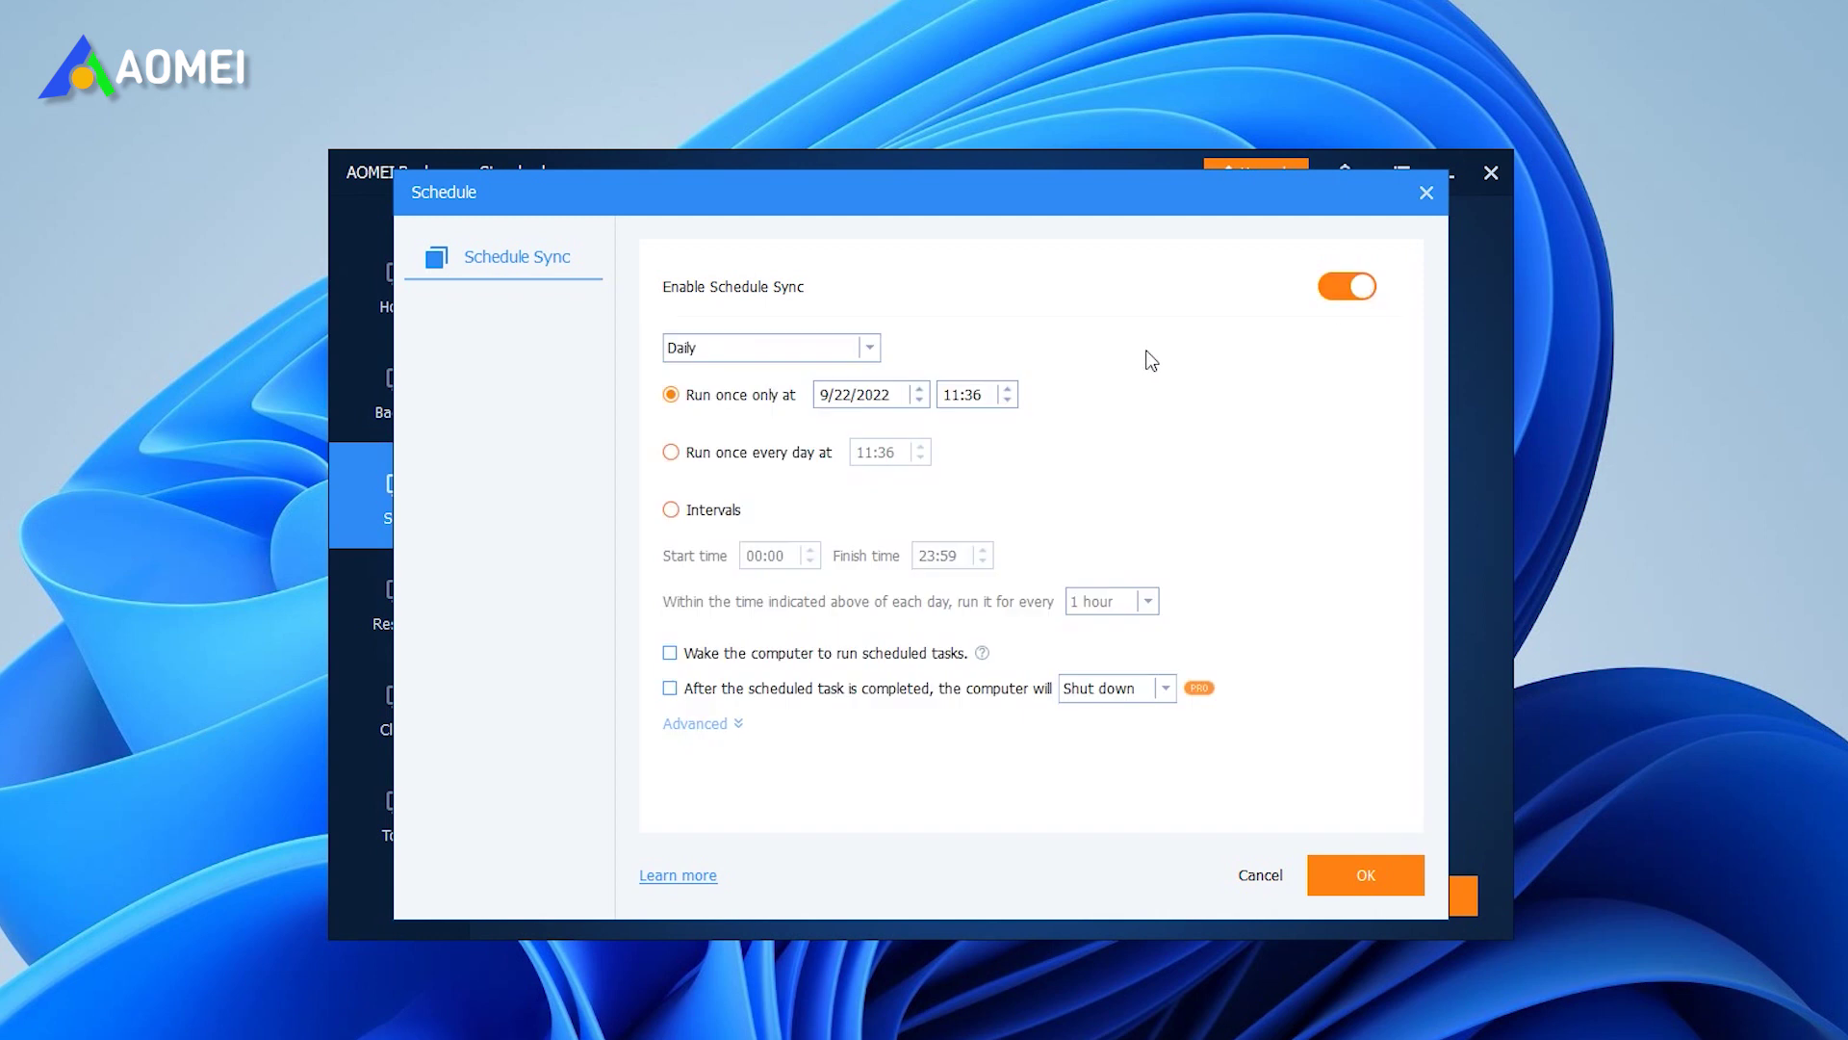
pyautogui.click(872, 349)
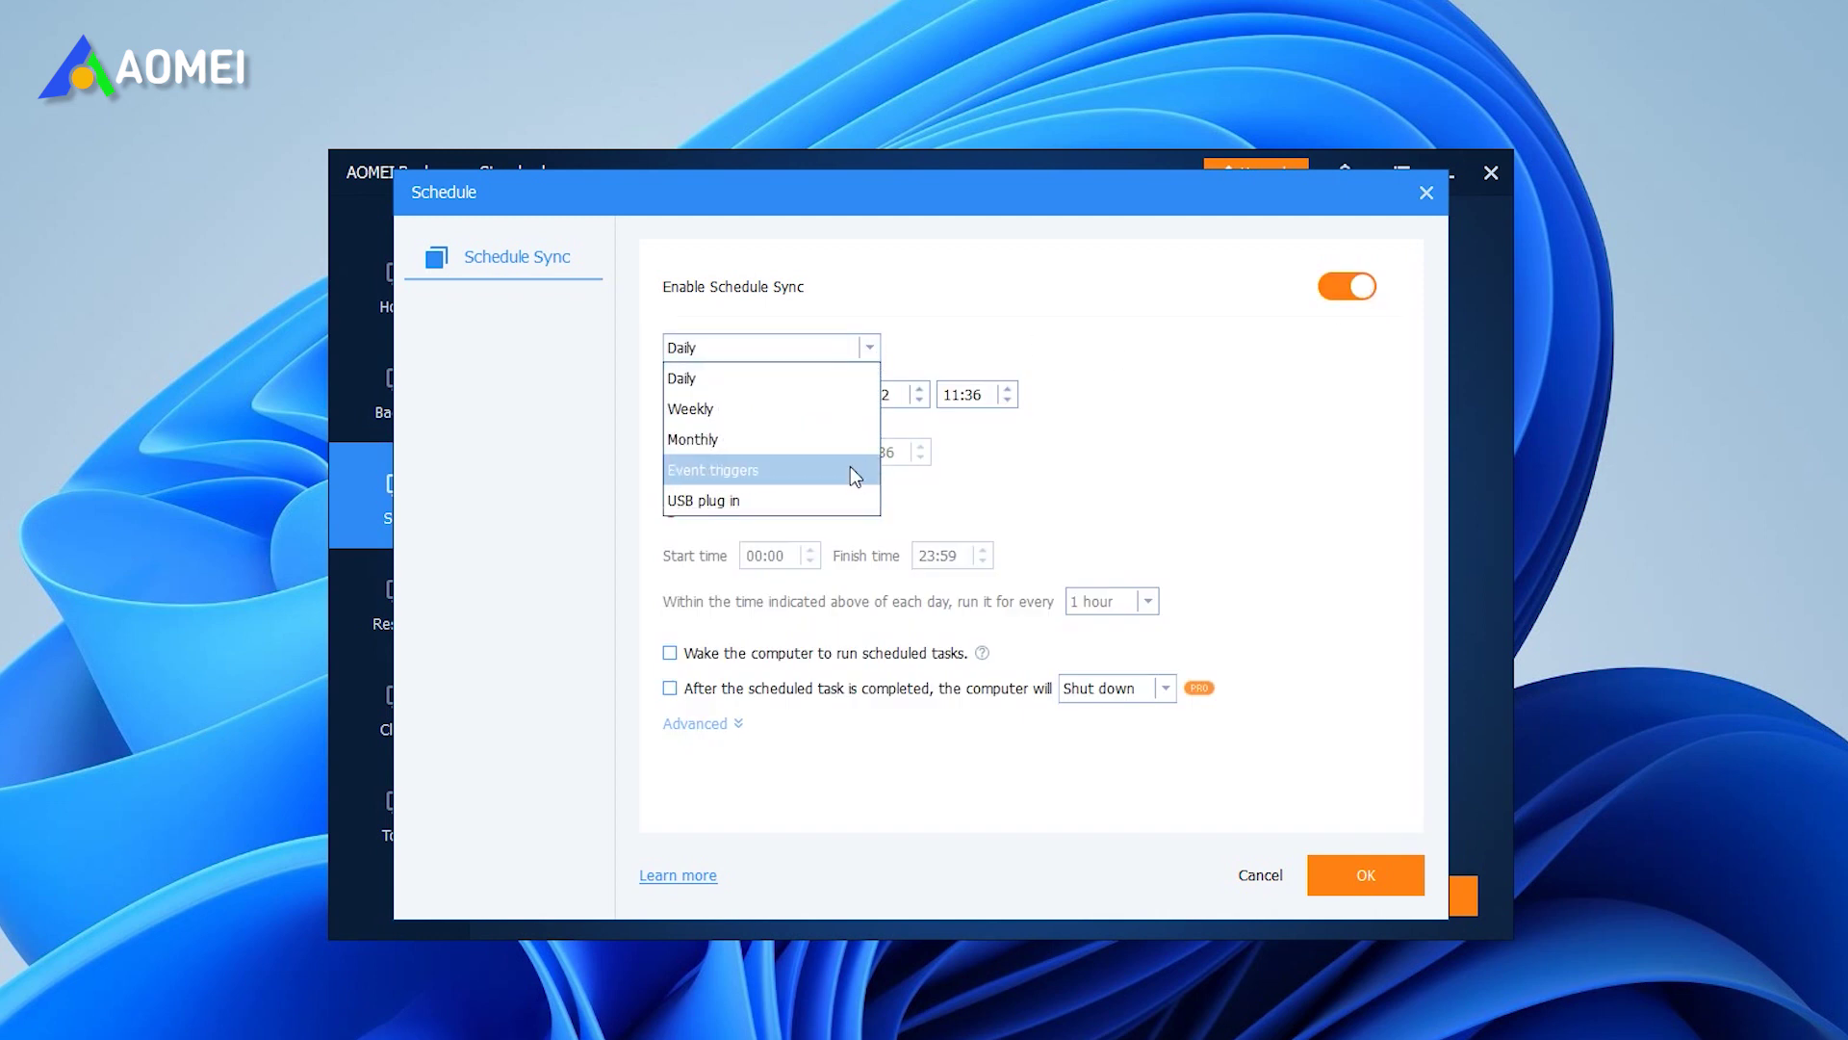
pyautogui.click(1412, 523)
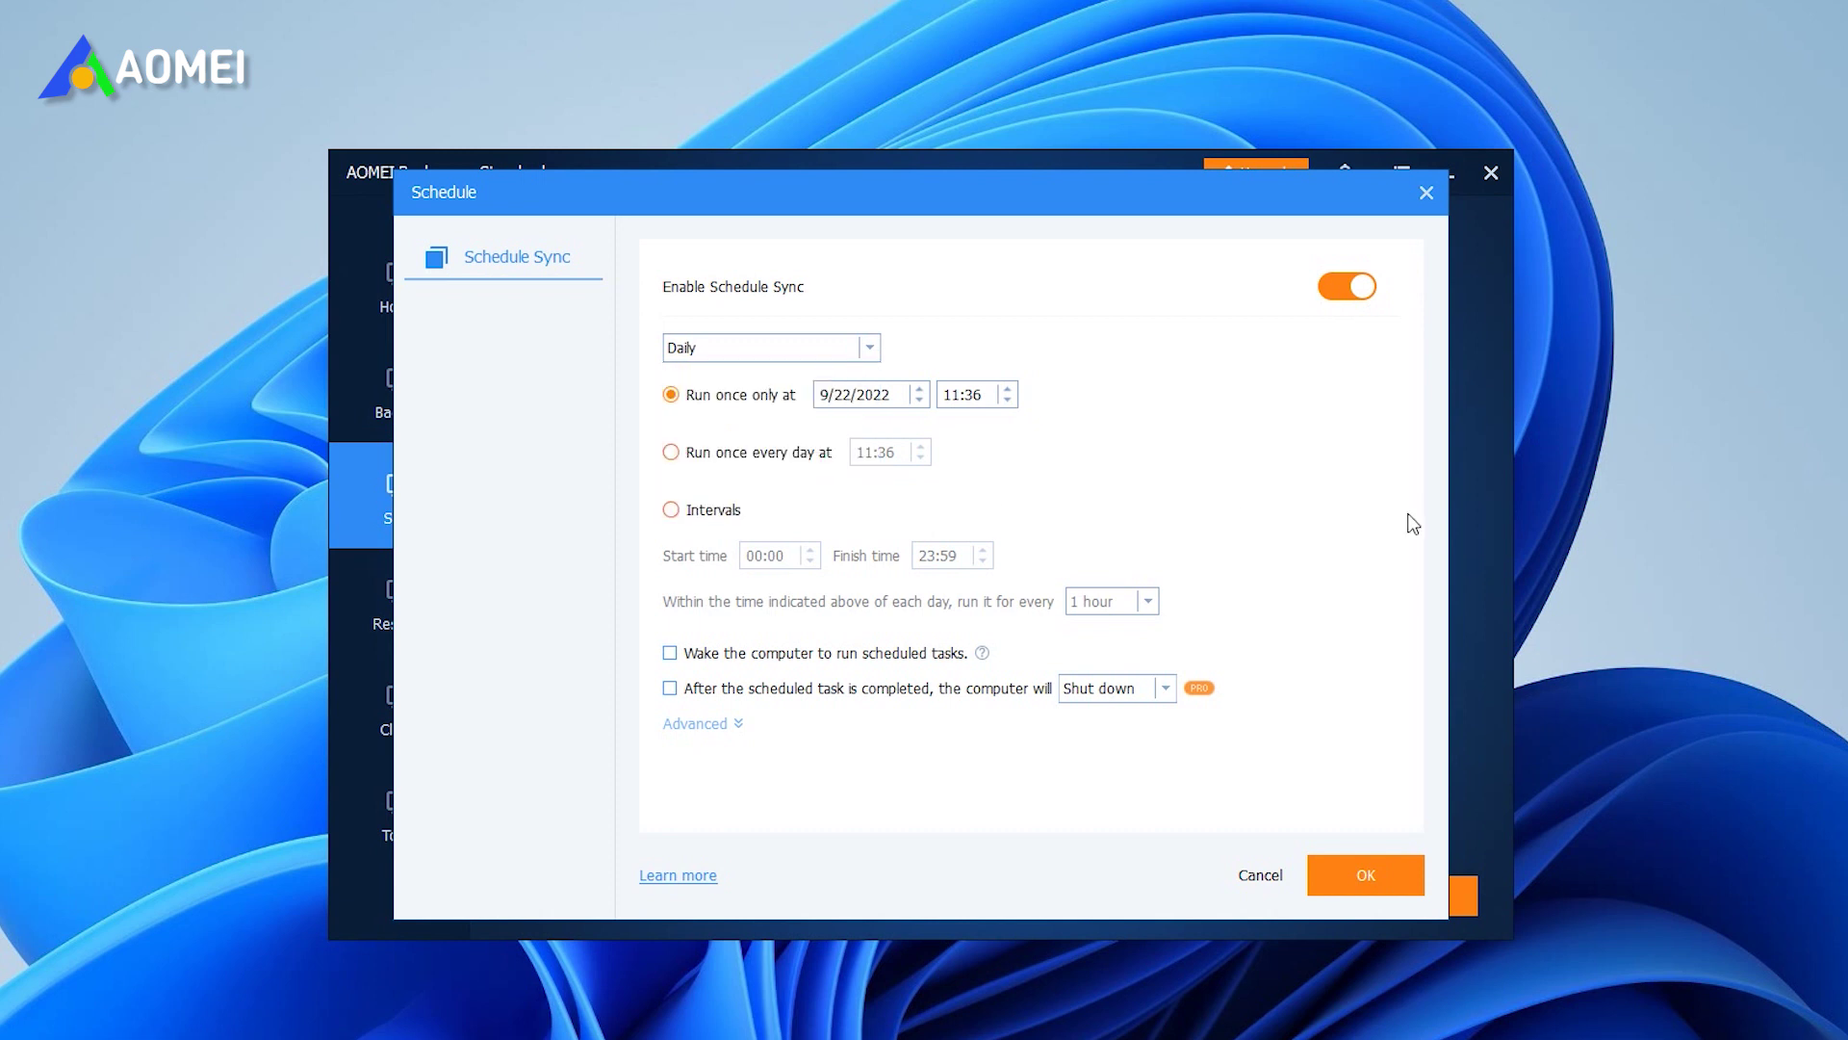
# Save the Daily schedule and choose 'Add the schedule and start Sync now'
pyautogui.click(1361, 872)
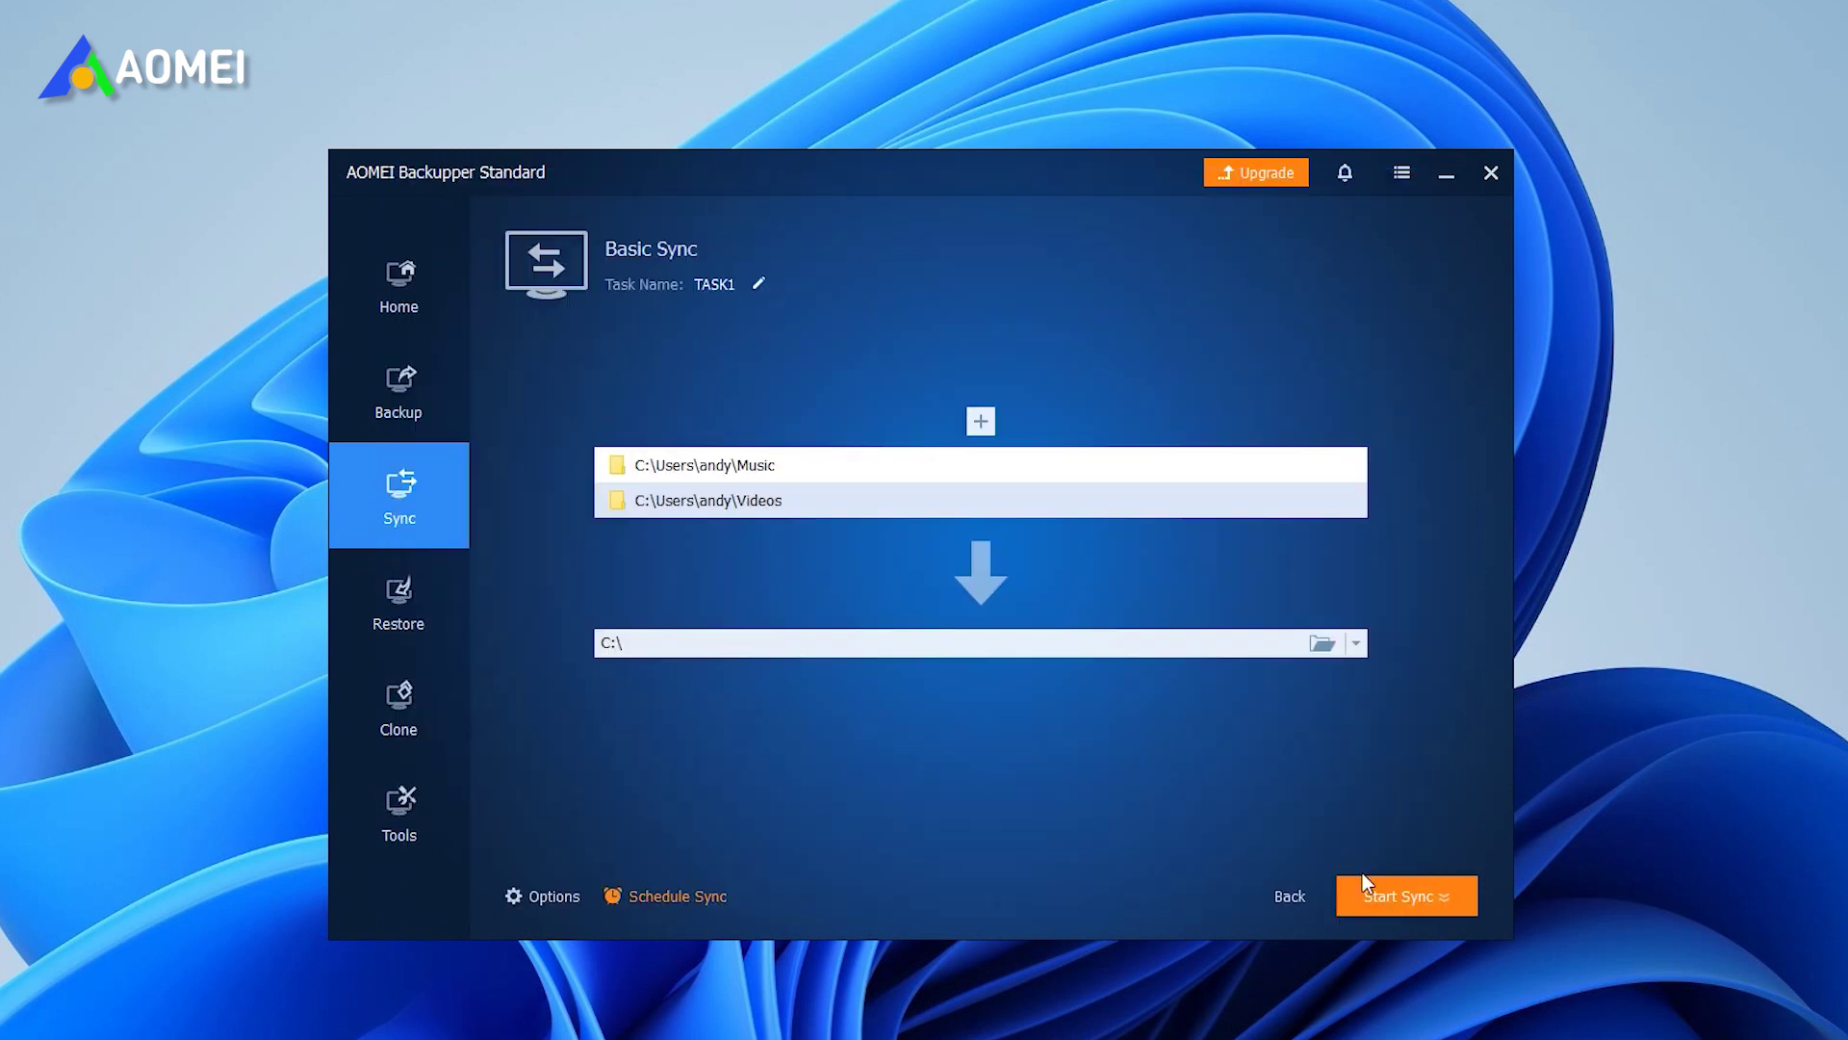
pyautogui.click(1380, 900)
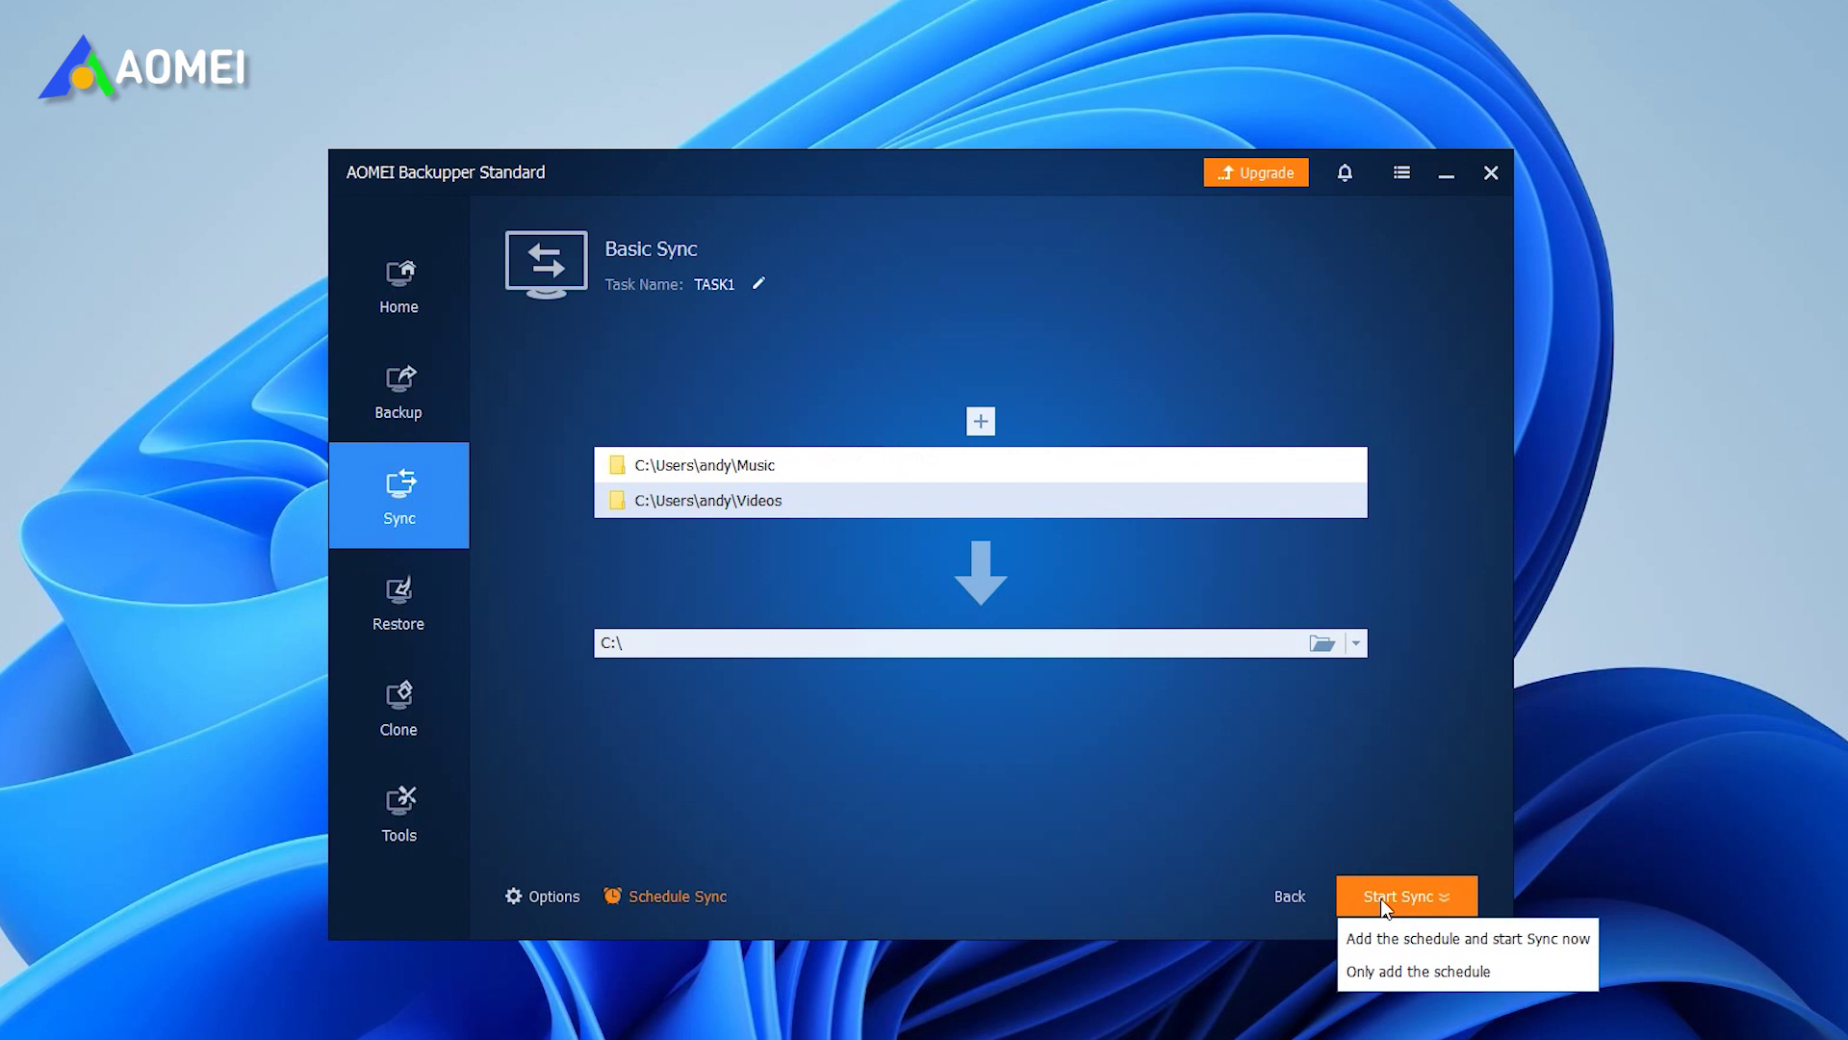
pyautogui.click(1388, 936)
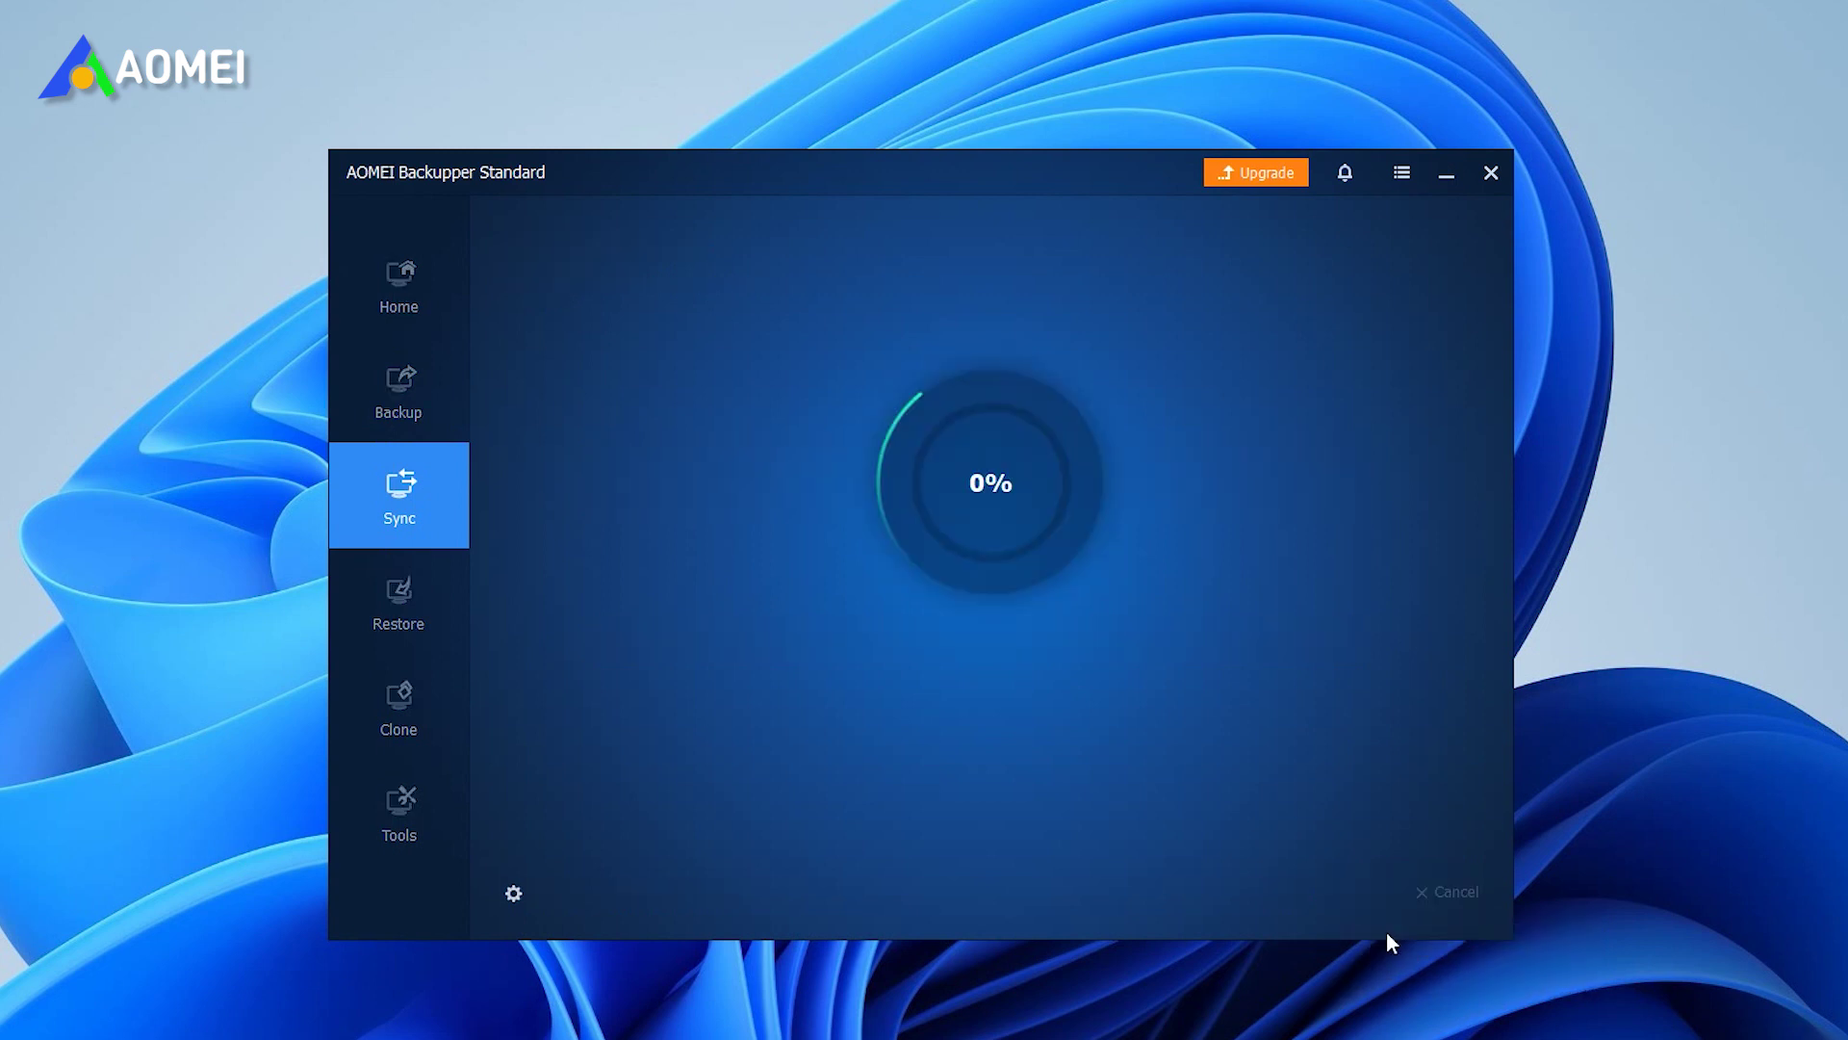